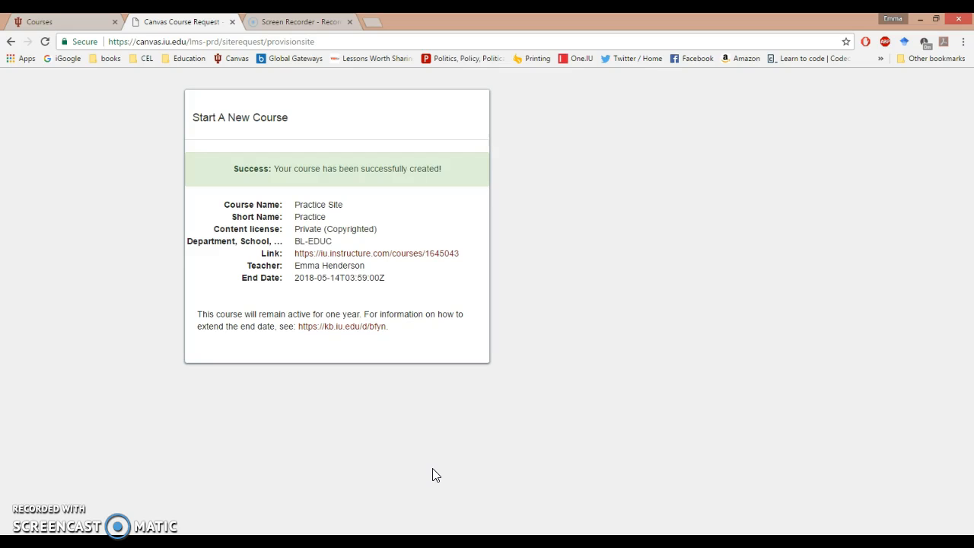
# Step: Open the newly created Practice Site course from its link and publish the course
pyautogui.click(406, 259)
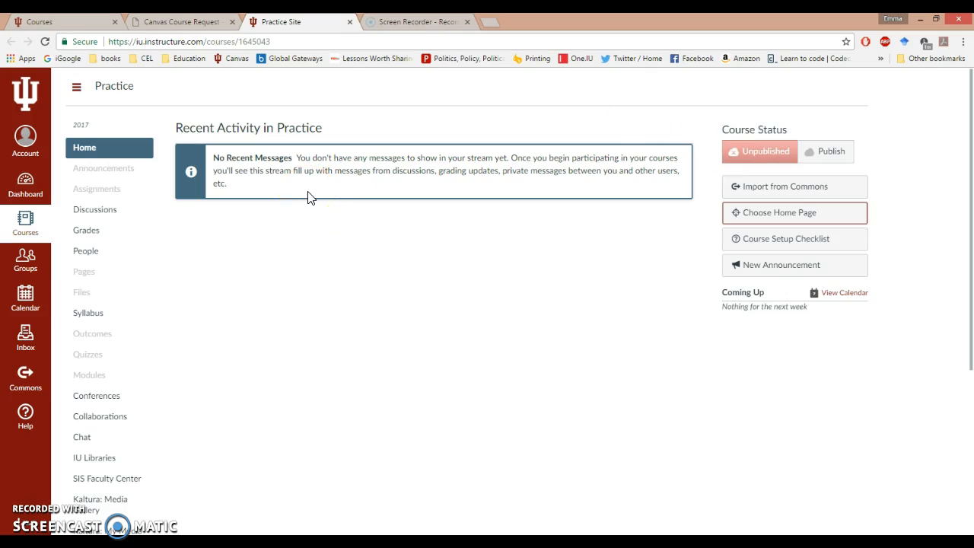
pyautogui.click(840, 156)
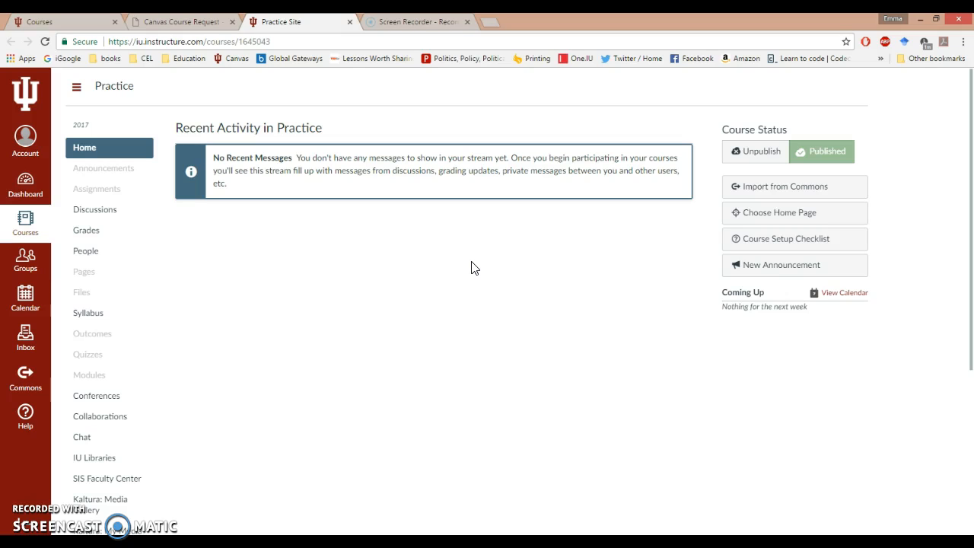
# Step: Open the home page choices for the course and close them without changes
pyautogui.click(753, 220)
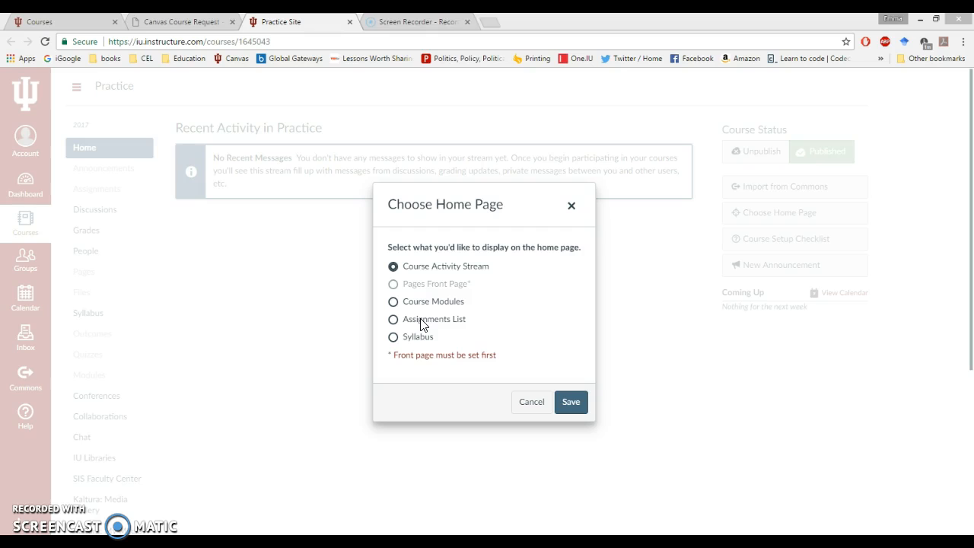
pyautogui.click(572, 207)
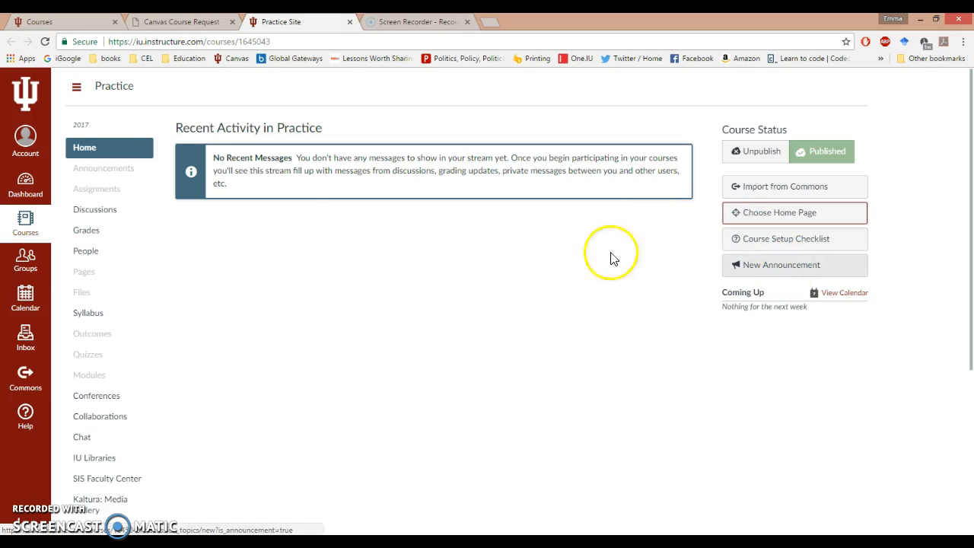
# Step: Start a new announcement in Announcements and title it "Welcome!"
pyautogui.click(133, 176)
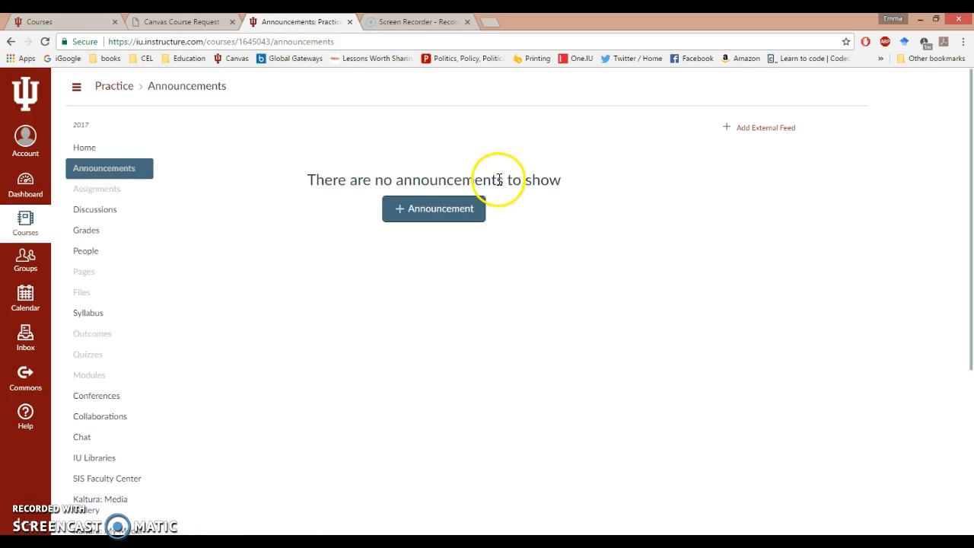
pyautogui.click(431, 213)
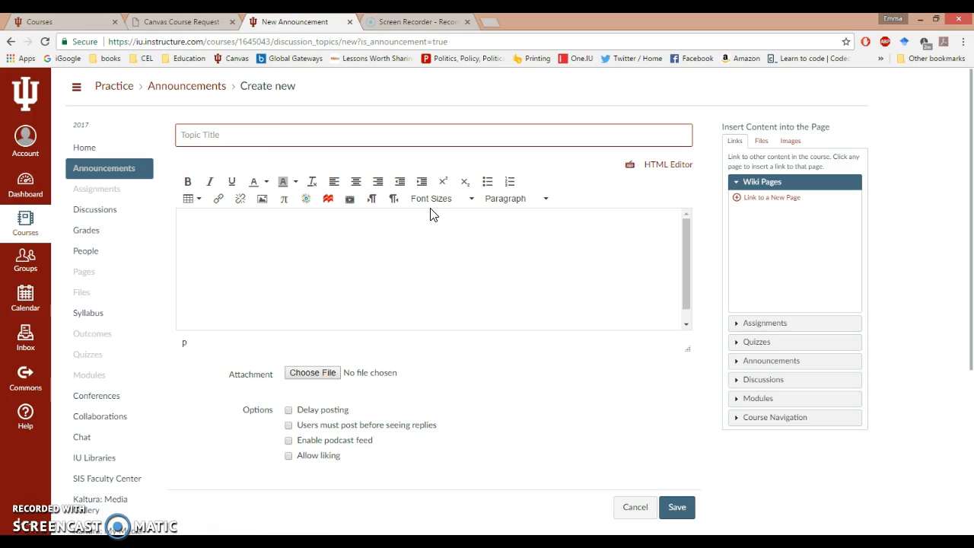
pyautogui.click(283, 136)
pyautogui.write('Welcome!')
pyautogui.click(293, 220)
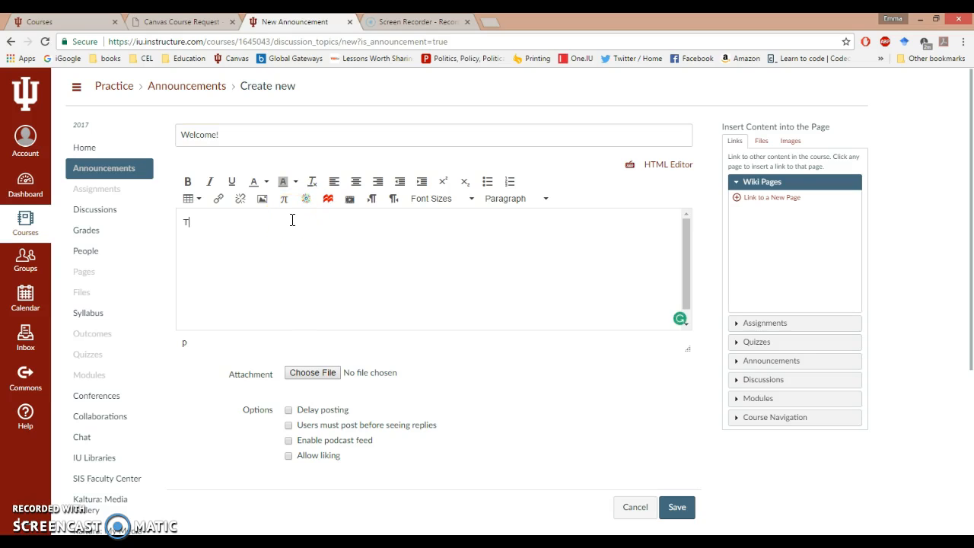
# Step: Write the announcement body "This is where you will receive important announcements!"
pyautogui.write('This is where')
pyautogui.write(' you will')
pyautogui.write(' receive important a')
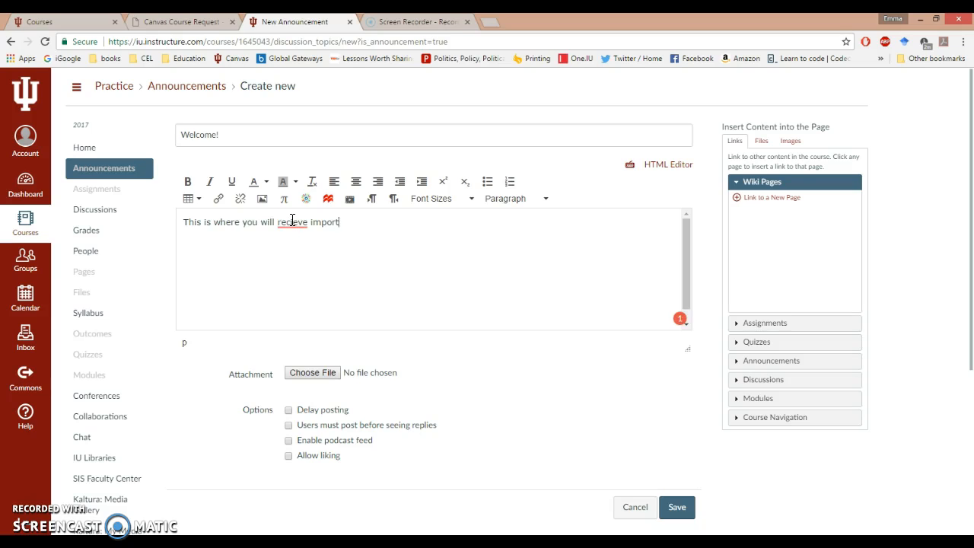
pyautogui.write('nnoun')
pyautogui.press('BackSpace')
pyautogui.press('BackSpace')
pyautogui.write('ments!')
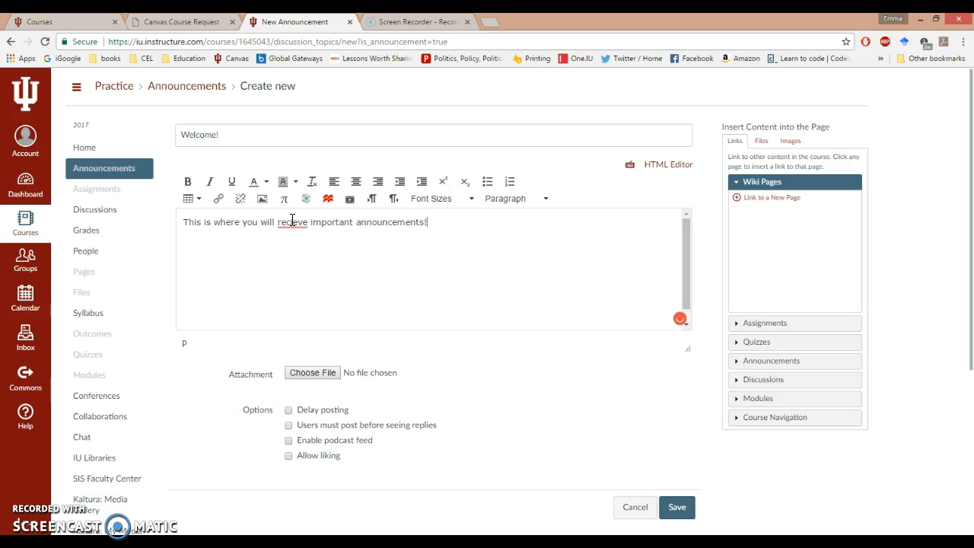
pyautogui.moveTo(292, 220)
pyautogui.click(305, 246)
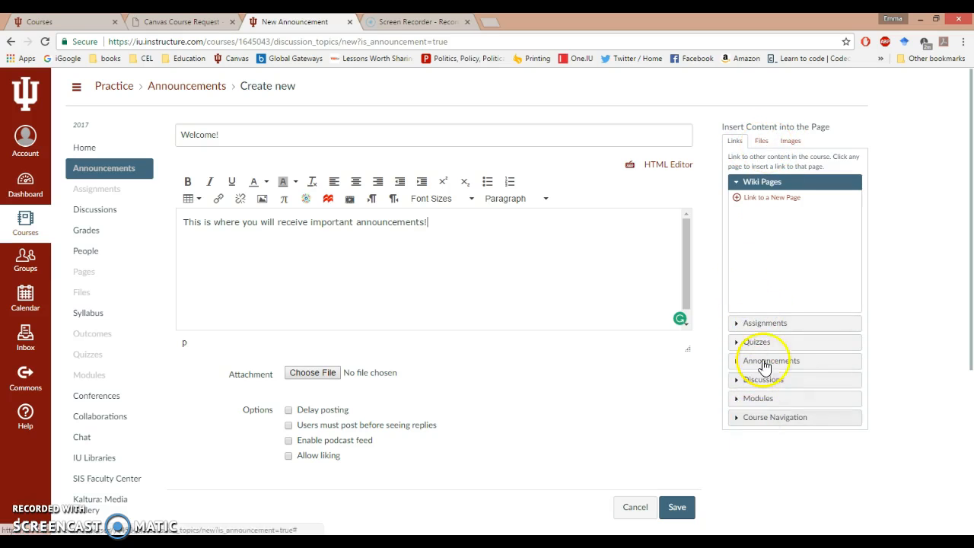
# Step: Save the announcement to post immediately, leaving Delay posting switched off
pyautogui.scroll(-2, 961, 167)
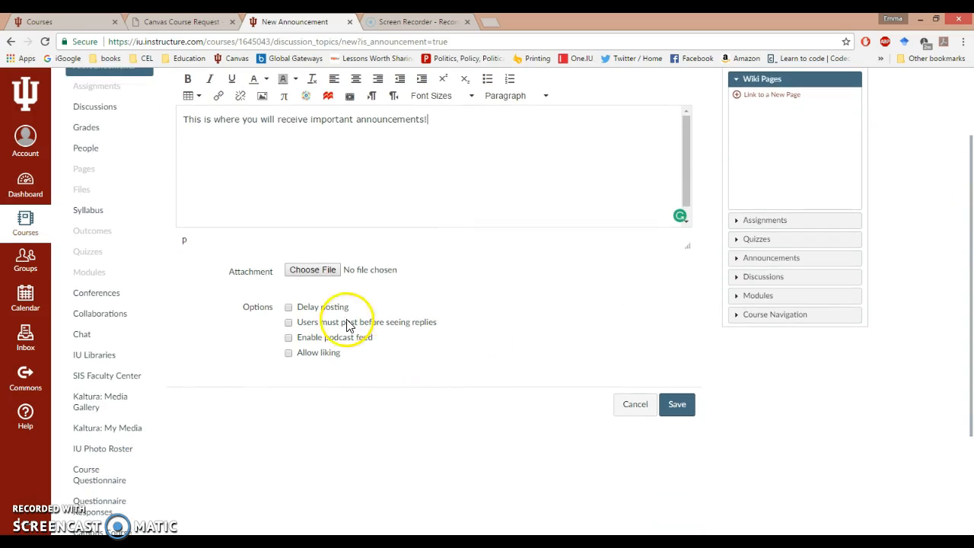
pyautogui.click(324, 308)
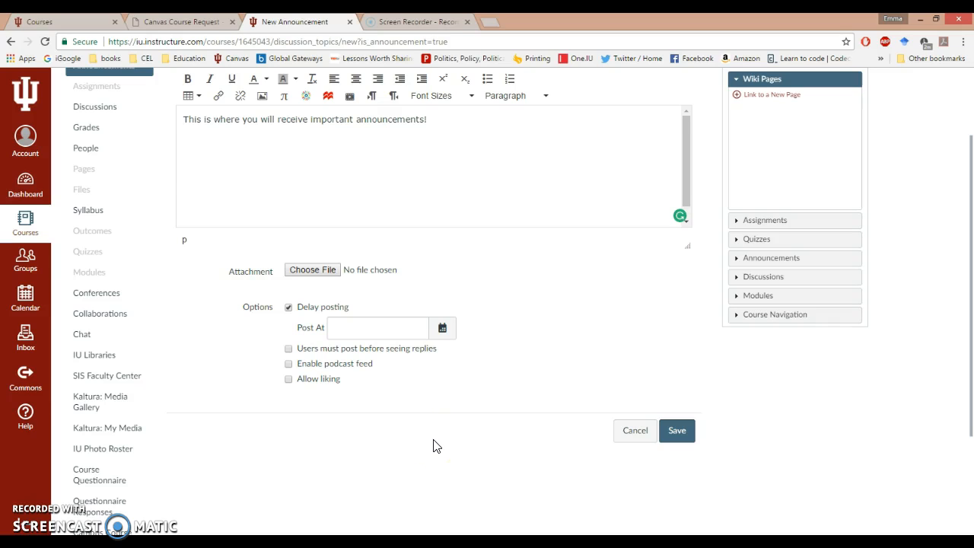
pyautogui.click(332, 386)
pyautogui.click(638, 422)
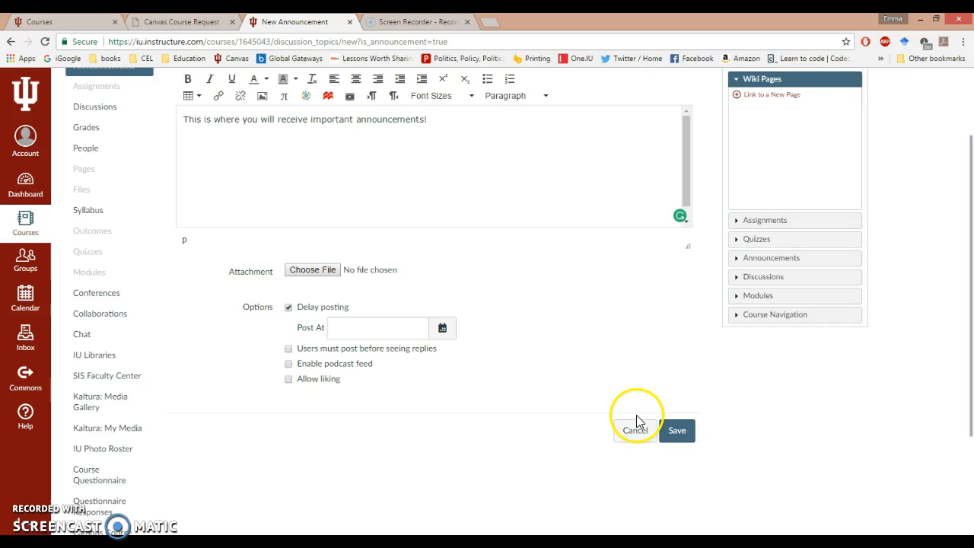
pyautogui.click(290, 308)
pyautogui.click(677, 404)
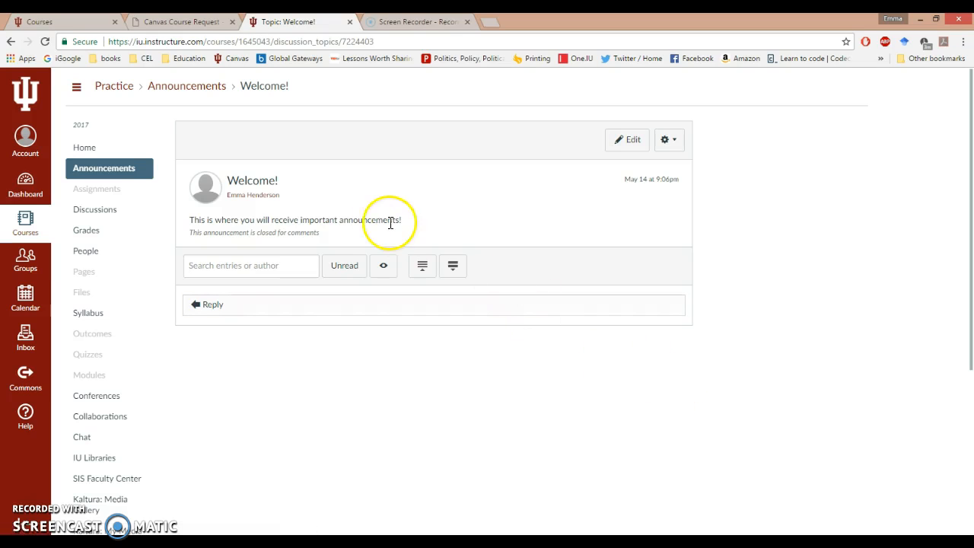
# Step: Add a quick assignment named "Introduction post" to the Assignments group
pyautogui.click(107, 193)
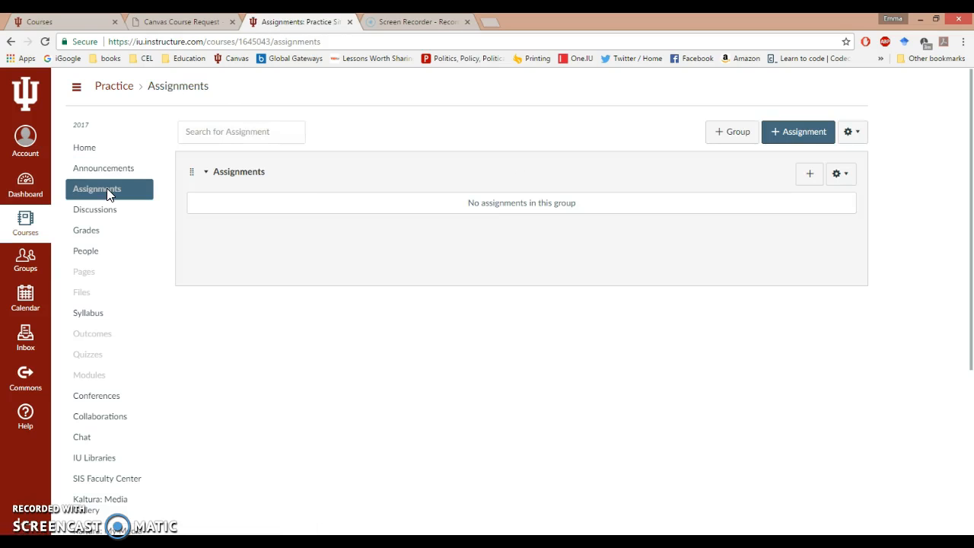
pyautogui.click(812, 176)
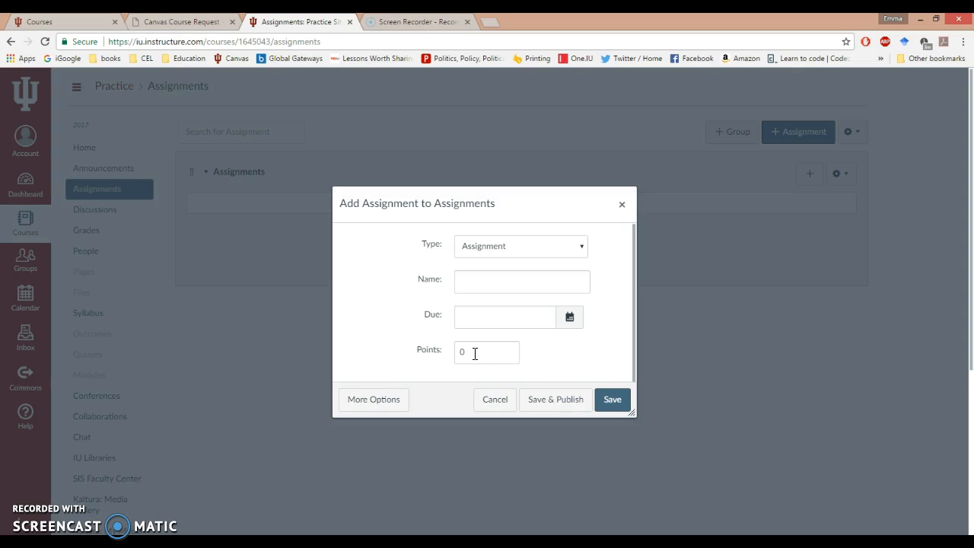
pyautogui.click(547, 403)
pyautogui.click(487, 283)
pyautogui.write('Introduction post')
# Step: Set the assignment due May 16, 2017 worth 10 points, then save and publish it
pyautogui.click(569, 319)
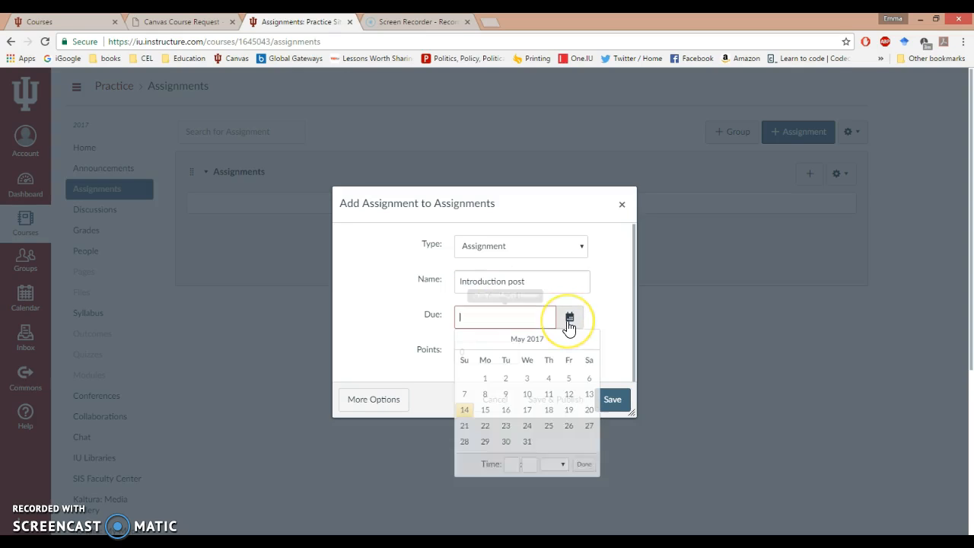
pyautogui.click(506, 410)
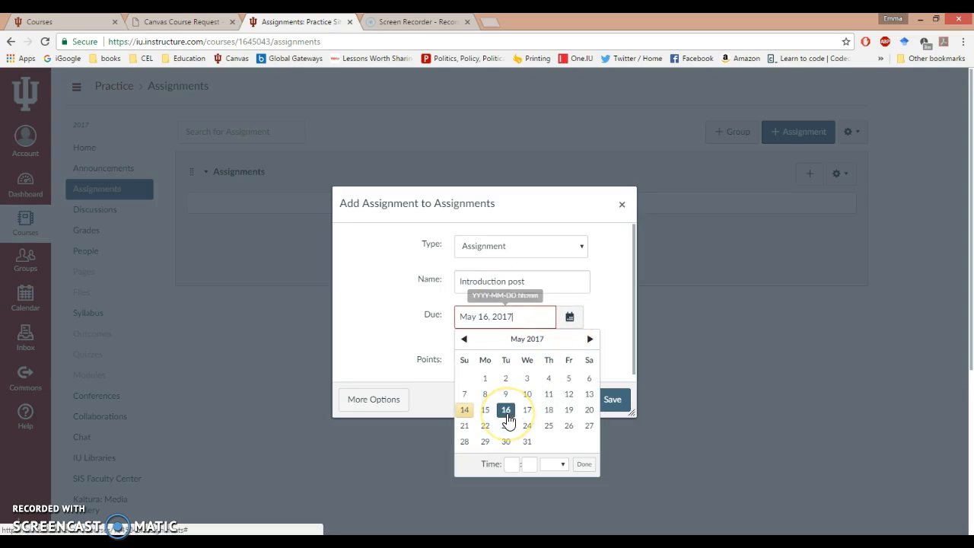
pyautogui.click(617, 361)
pyautogui.click(474, 361)
pyautogui.press('BackSpace')
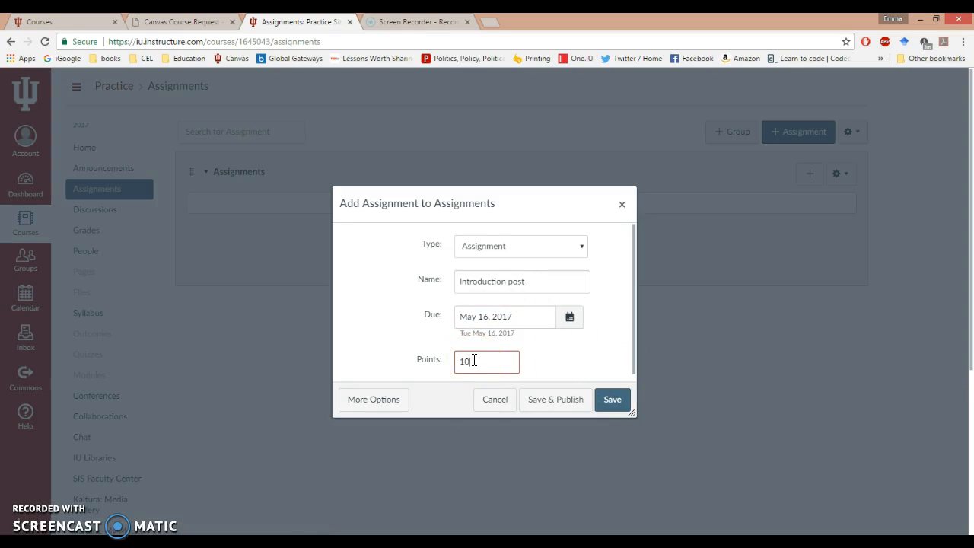
pyautogui.click(558, 400)
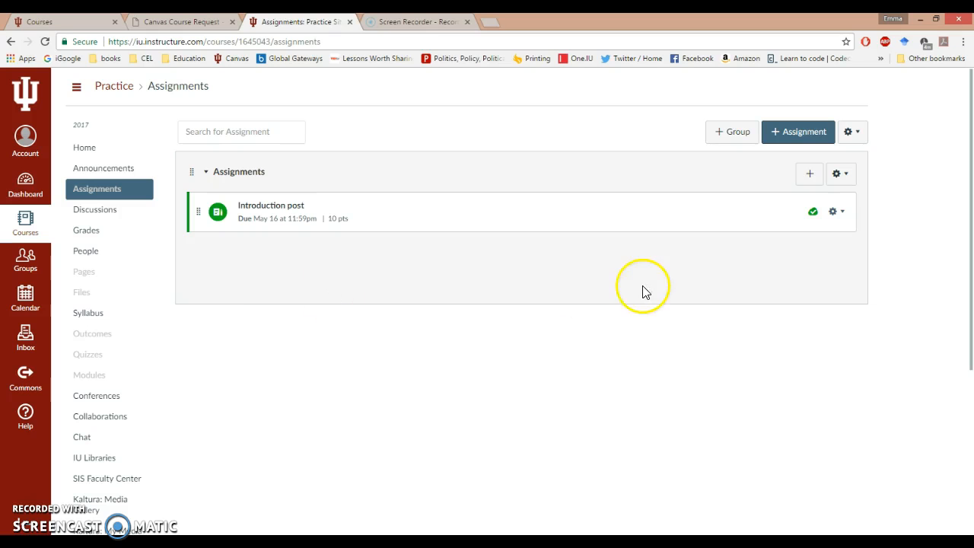
# Step: Unpublish the Introduction post assignment and publish it again
pyautogui.click(812, 216)
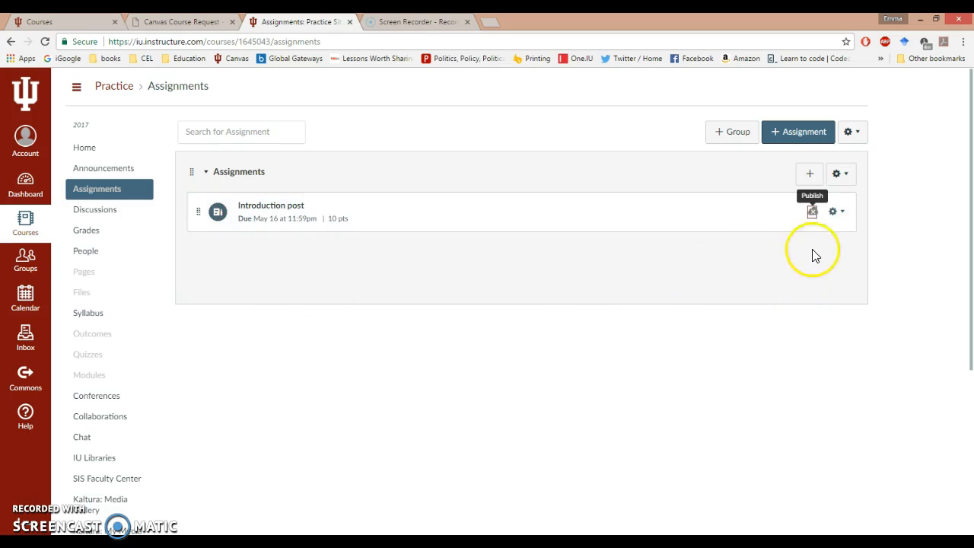
pyautogui.click(815, 220)
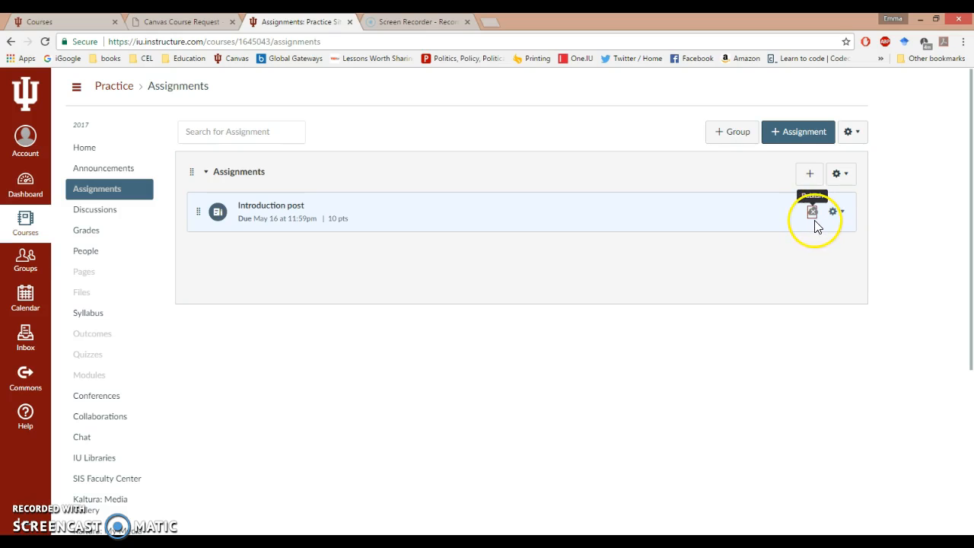
pyautogui.click(814, 216)
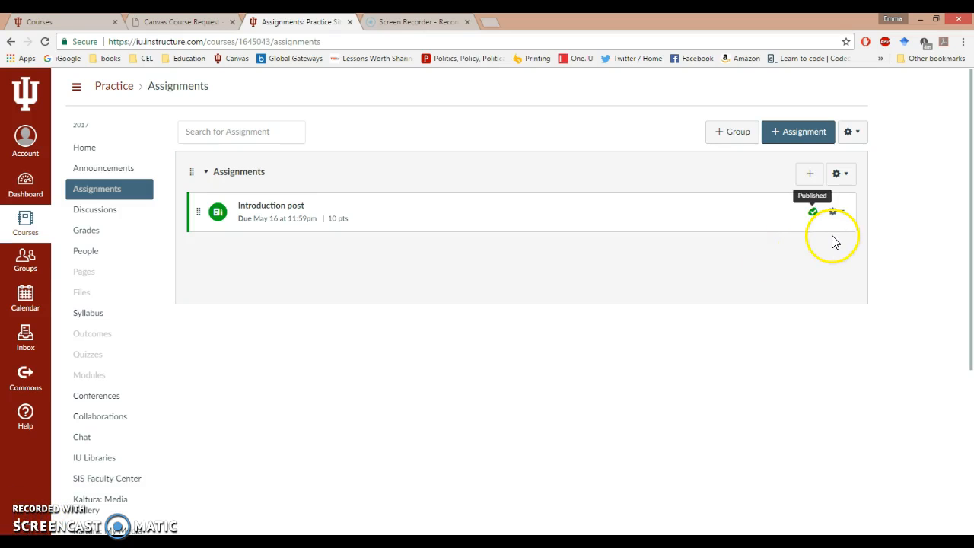
# Step: Delete the Introduction post assignment, confirming the deletion
pyautogui.click(842, 215)
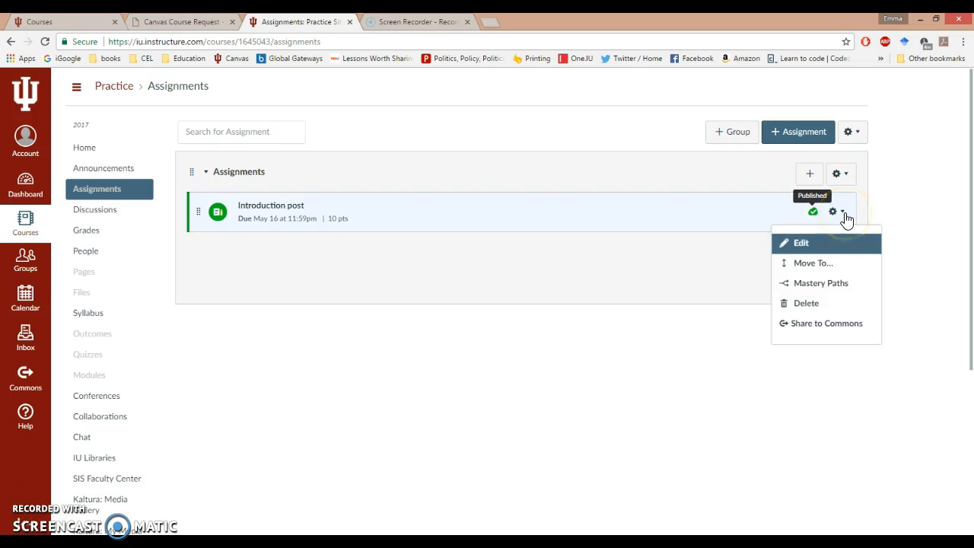
pyautogui.click(806, 304)
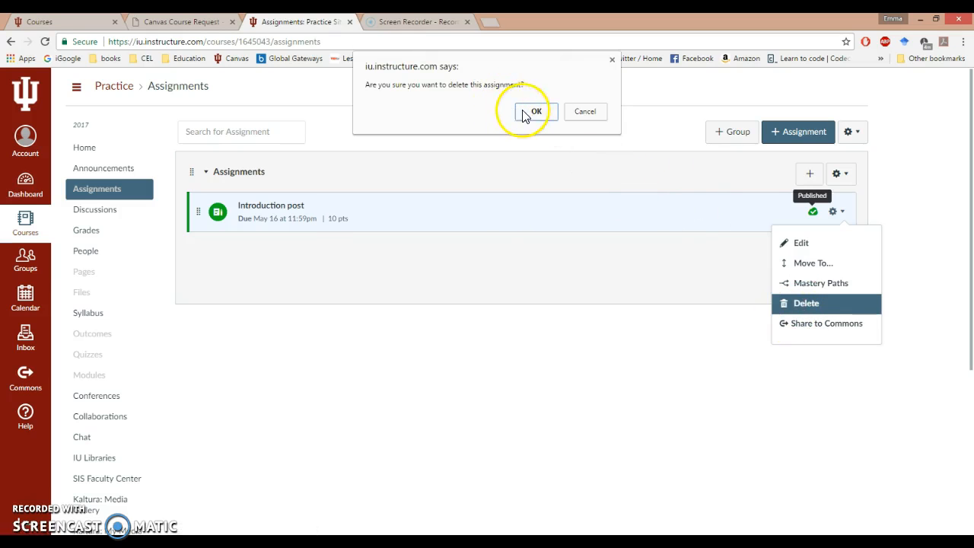
pyautogui.click(527, 112)
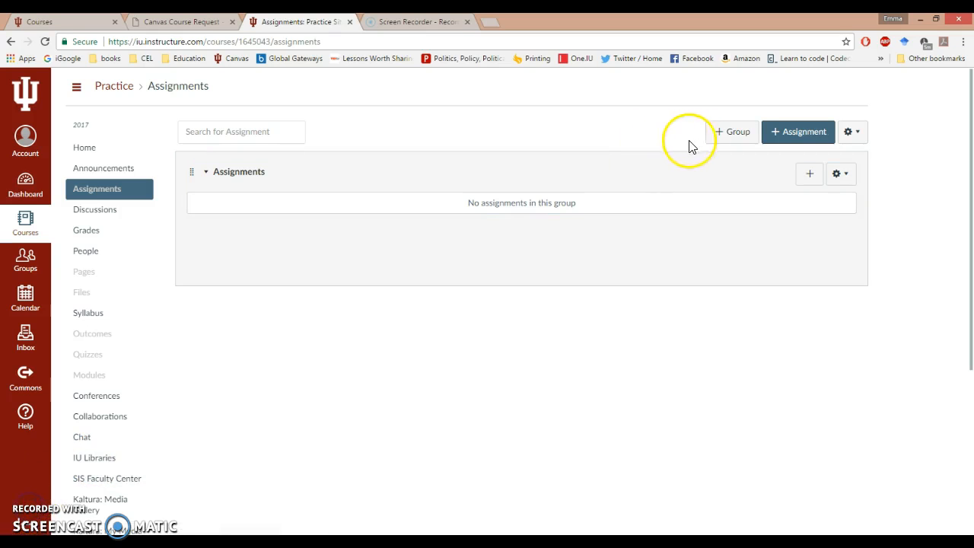
# Step: Create a new full assignment named "Homework 1"
pyautogui.click(849, 132)
pyautogui.click(810, 135)
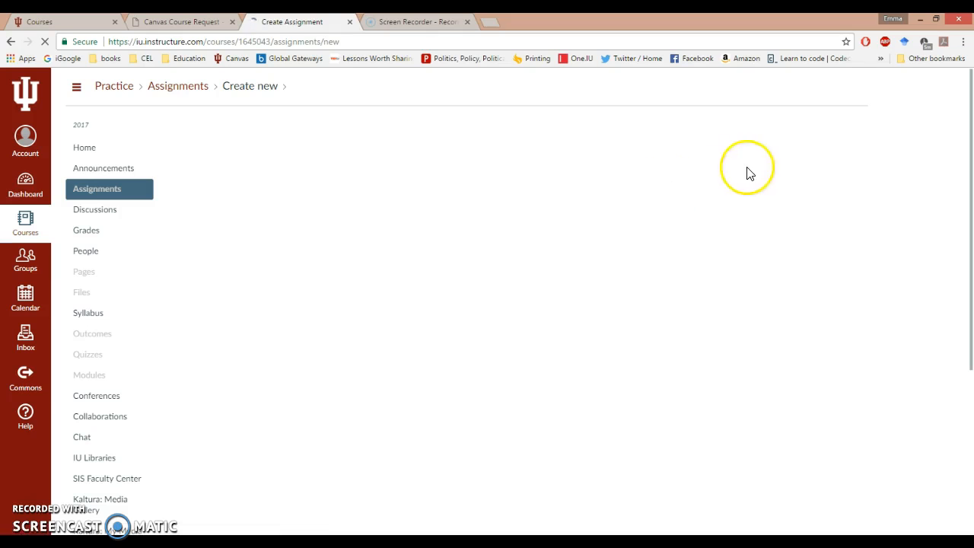
pyautogui.click(455, 313)
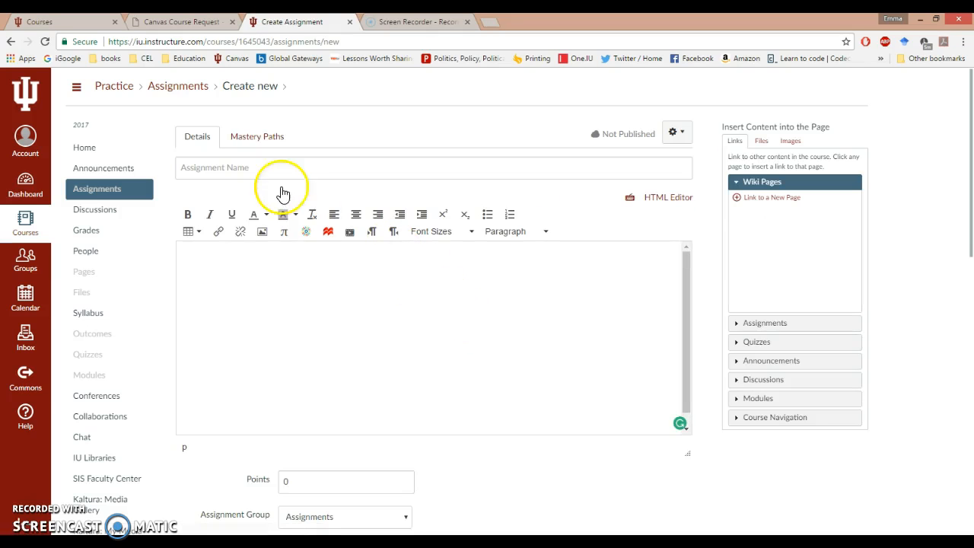
pyautogui.click(251, 169)
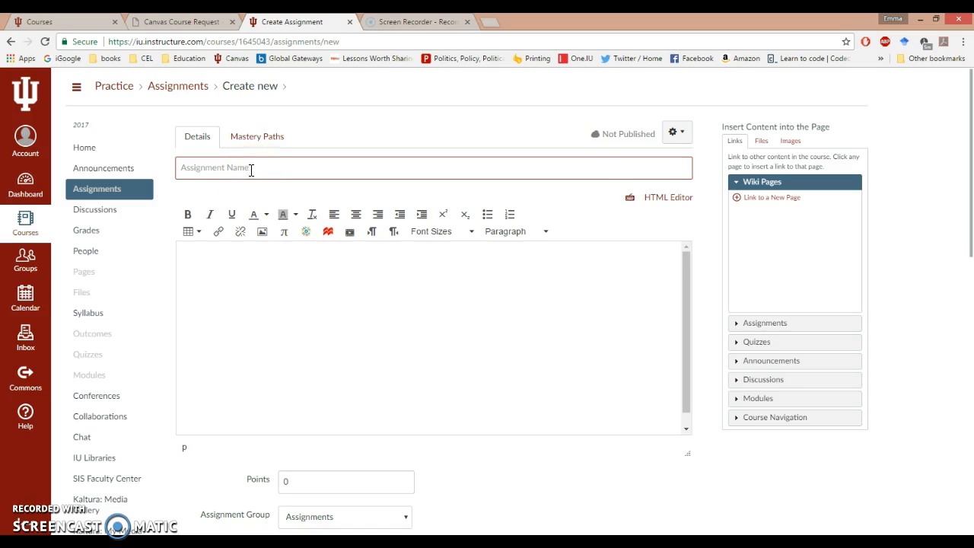
pyautogui.write('Homework 1')
# Step: Write the assignment description "Find the document for homework 1 under the files tab."
pyautogui.click(271, 262)
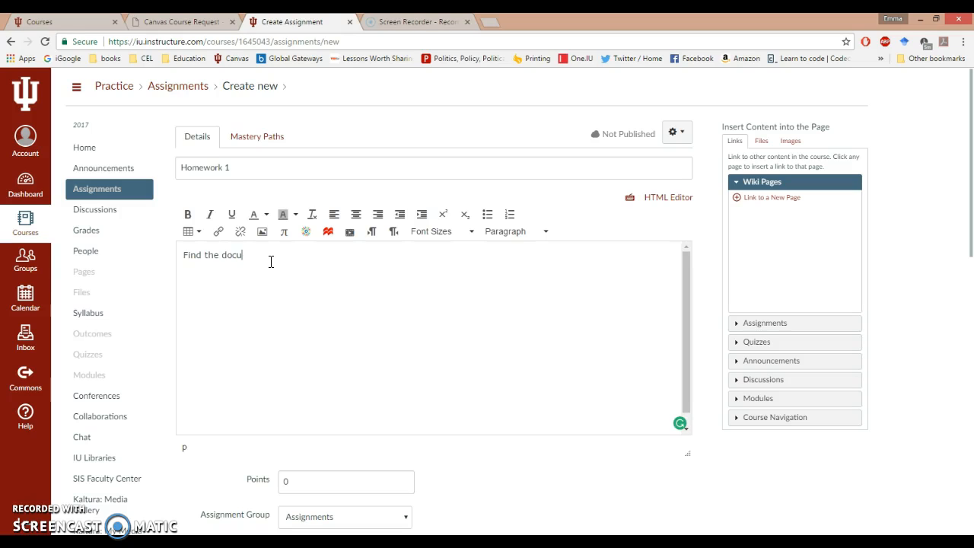
pyautogui.write('Find the document for homework 1 under the files tab.')
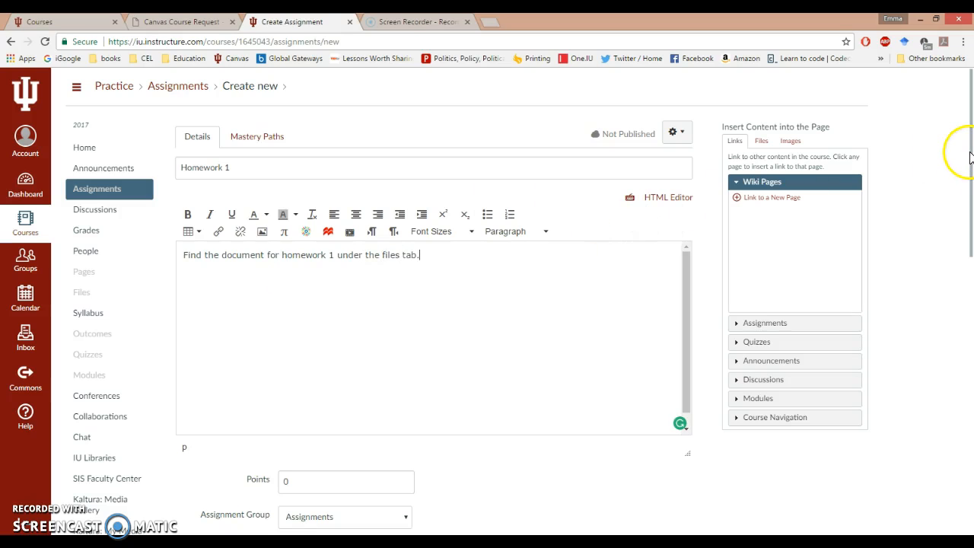
# Step: Set the Homework 1 assignment's points to 20
pyautogui.moveTo(973, 156); pyautogui.dragTo(941, 268)
pyautogui.click(298, 211)
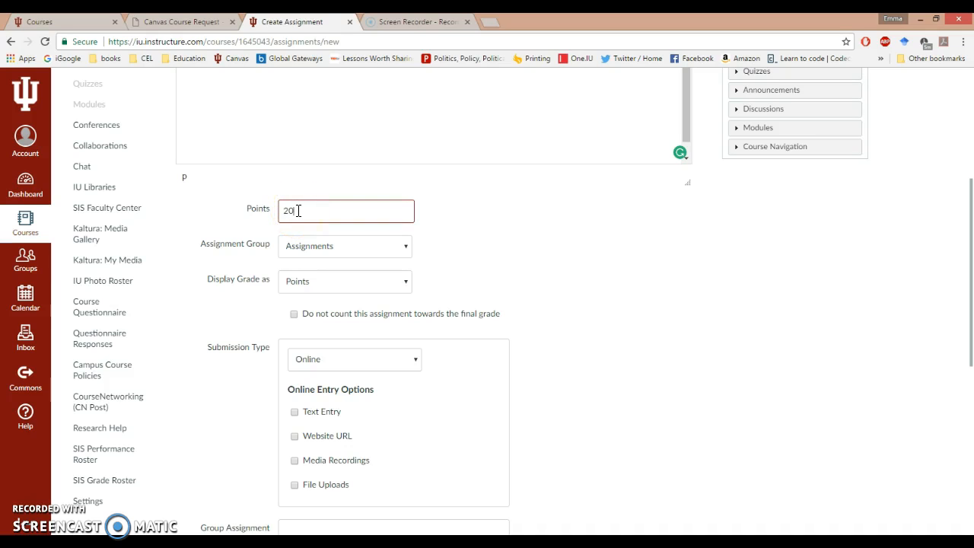
# Step: Review the assignment group and grade display options for Homework 1
pyautogui.click(404, 250)
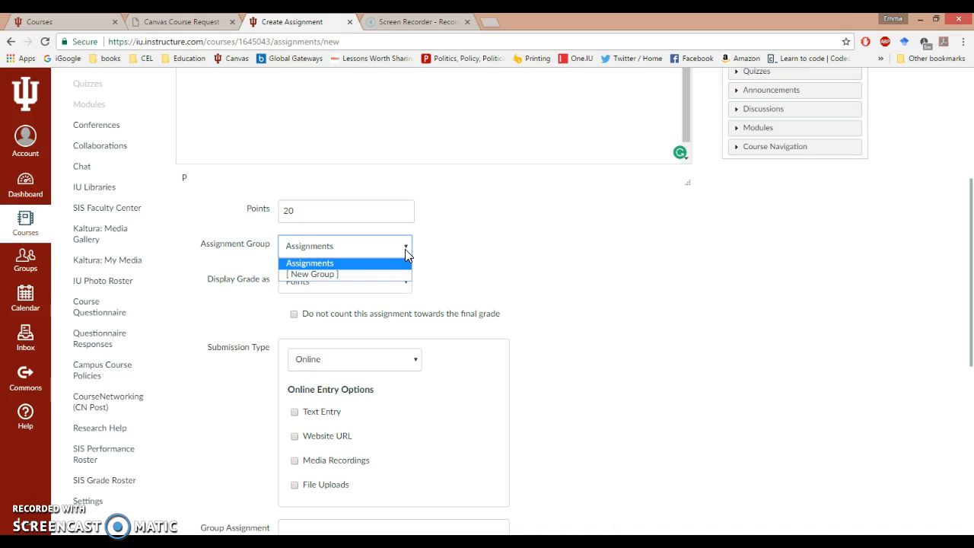
pyautogui.click(465, 251)
pyautogui.click(403, 283)
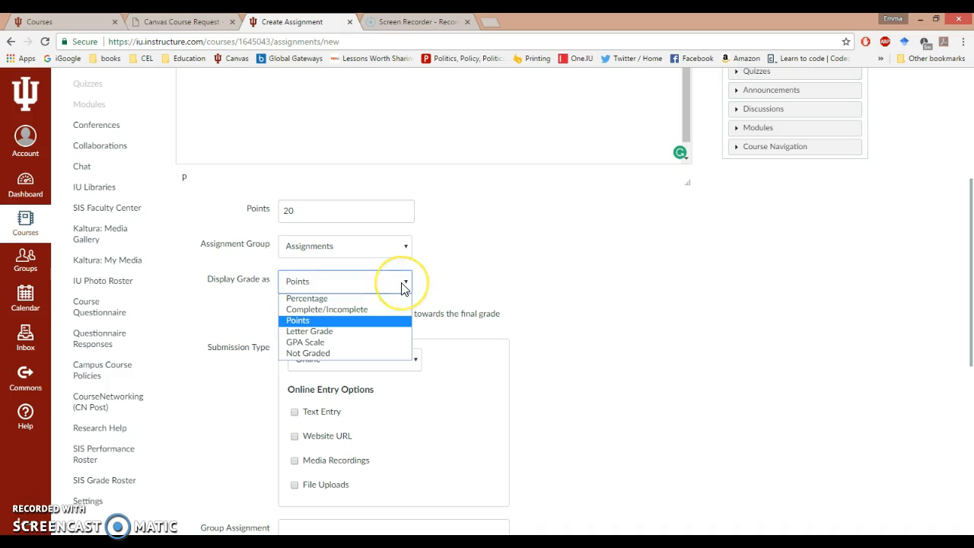
pyautogui.click(498, 272)
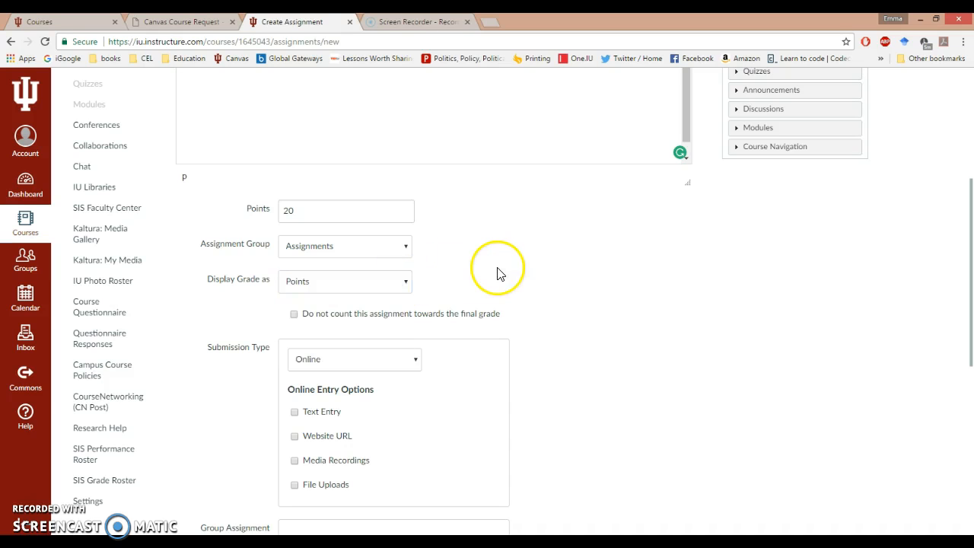
# Step: Tick the Text Entry, Website URL, Media Recordings and File Uploads online entry options
pyautogui.middleClick(500, 278)
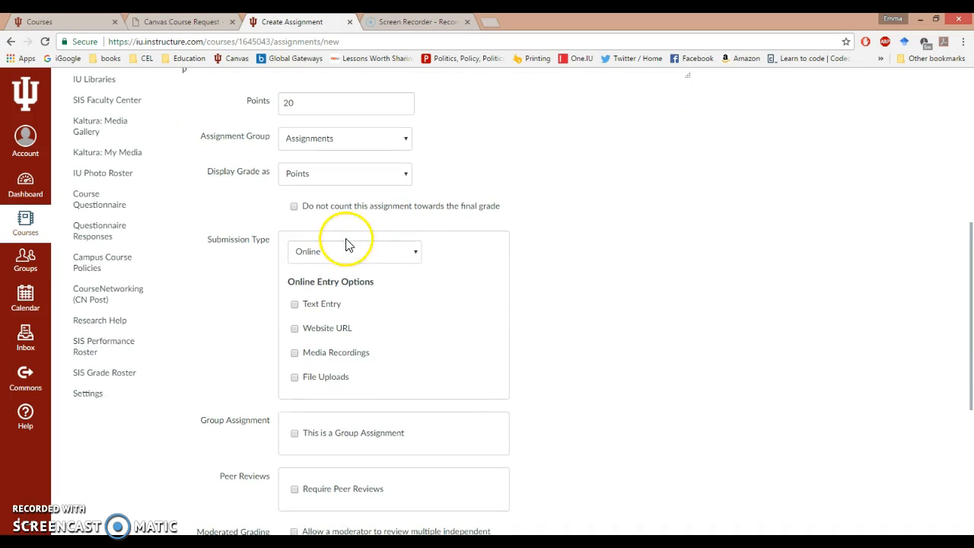
pyautogui.click(295, 305)
pyautogui.click(295, 331)
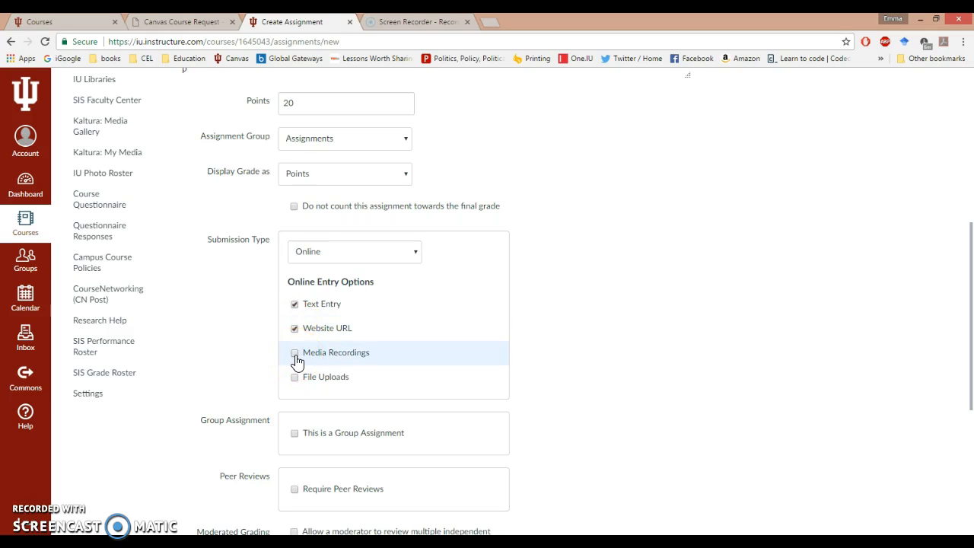
pyautogui.click(295, 355)
pyautogui.click(296, 378)
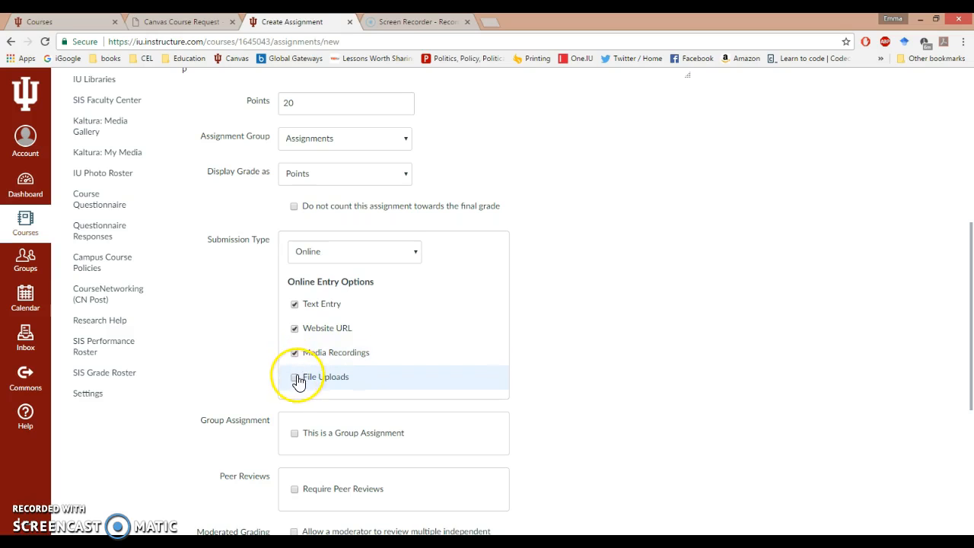
# Step: Change the Homework 1 submission type to On Paper
pyautogui.click(415, 255)
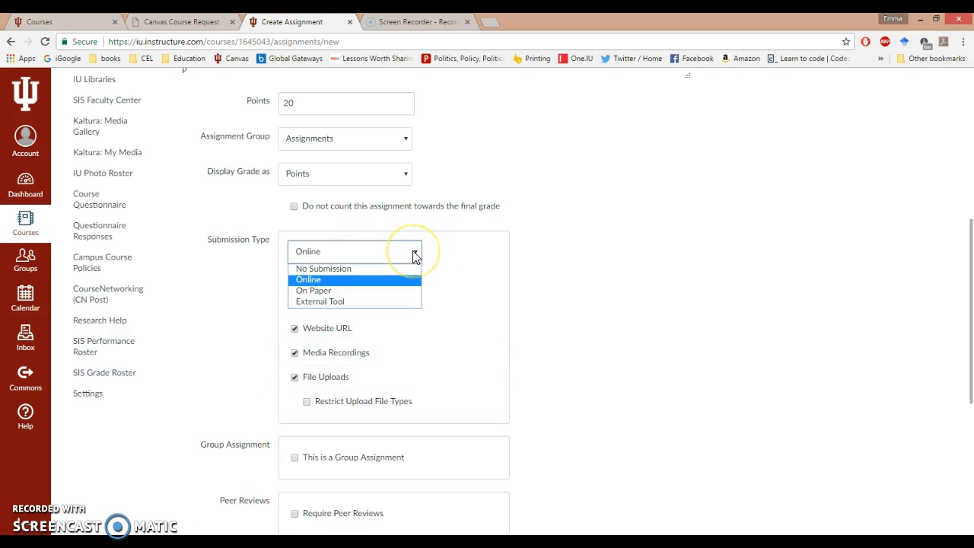
pyautogui.click(324, 291)
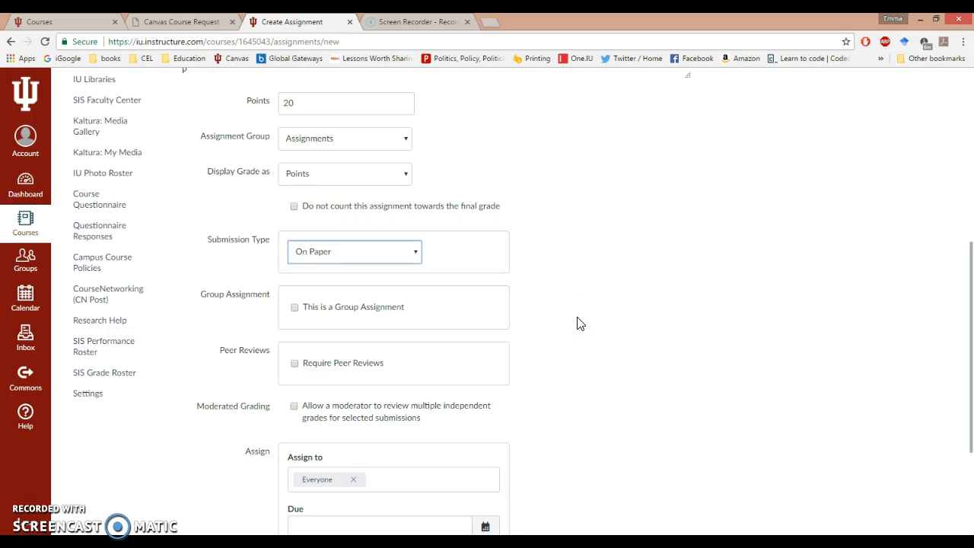
# Step: Try making Homework 1 a group assignment and saving it, then clear the group assignment option
pyautogui.click(295, 309)
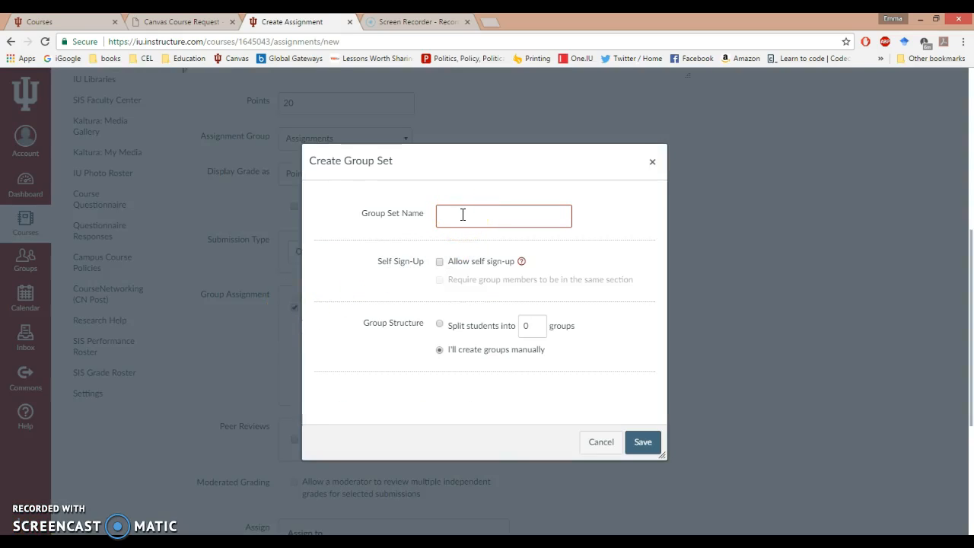
pyautogui.click(653, 162)
pyautogui.middleClick(520, 276)
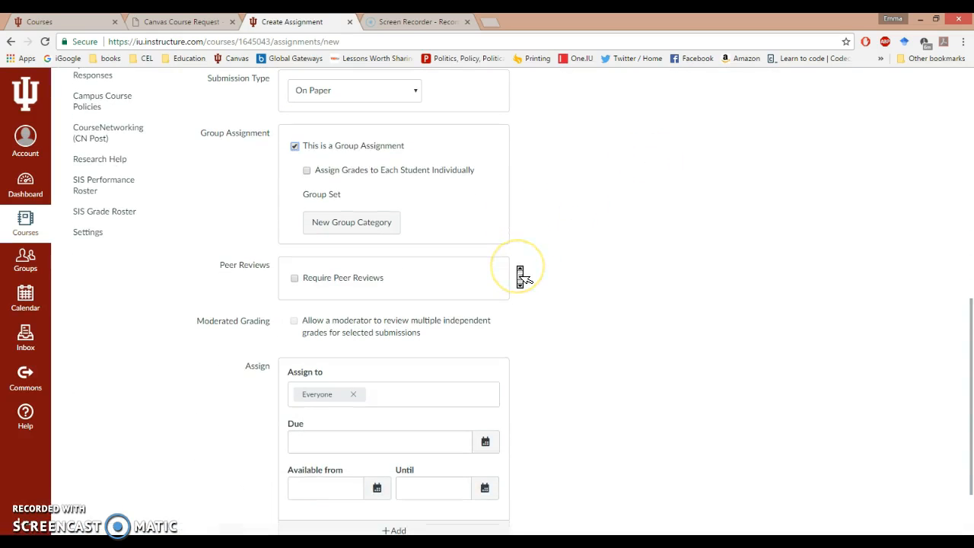
pyautogui.click(302, 271)
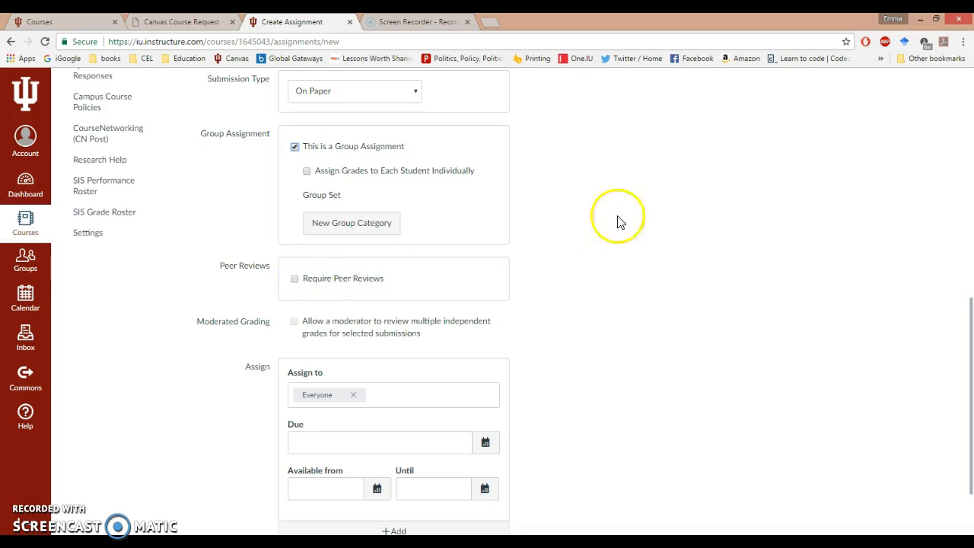
pyautogui.scroll(-2, 616, 337)
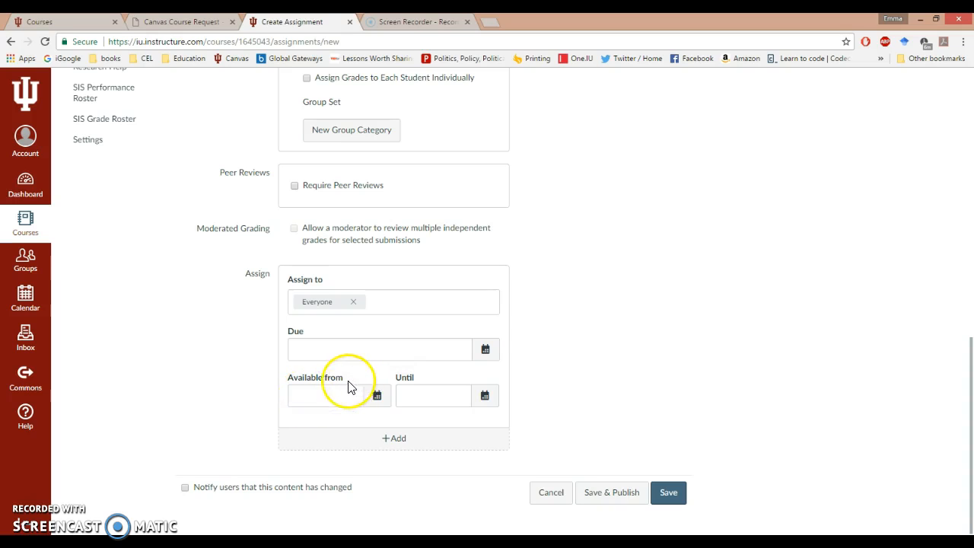
pyautogui.click(664, 499)
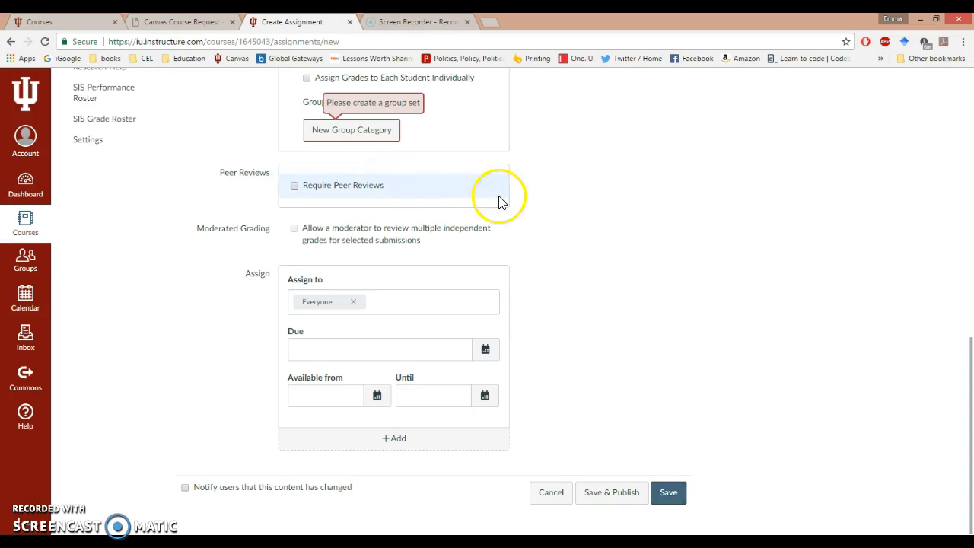
pyautogui.scroll(2, 500, 200)
pyautogui.click(295, 215)
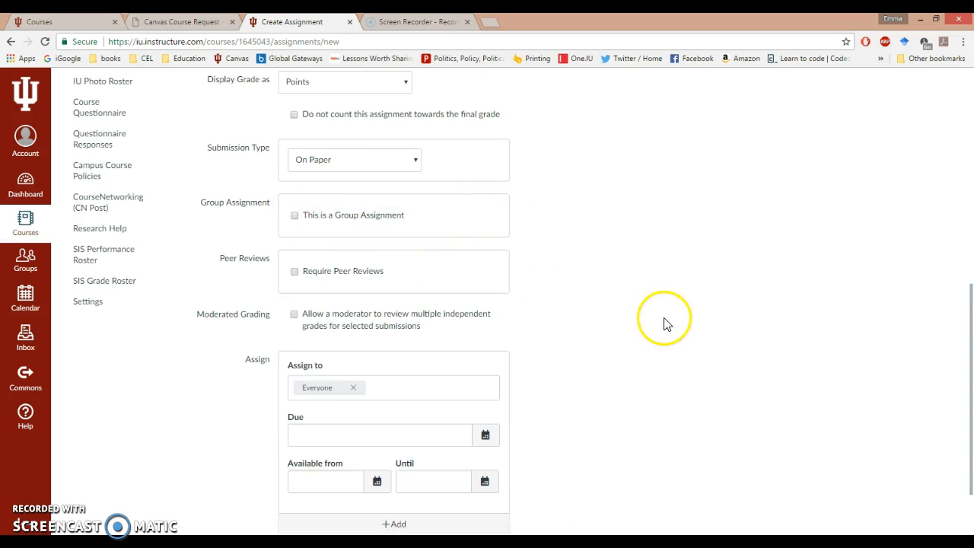
# Step: Save the Homework 1 assignment and publish it
pyautogui.scroll(-2, 667, 326)
pyautogui.click(673, 496)
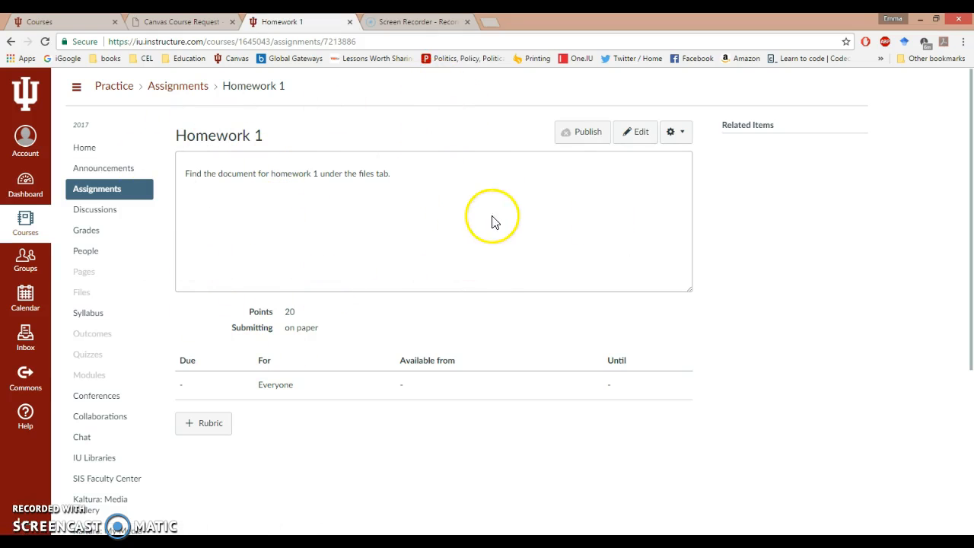
pyautogui.click(578, 136)
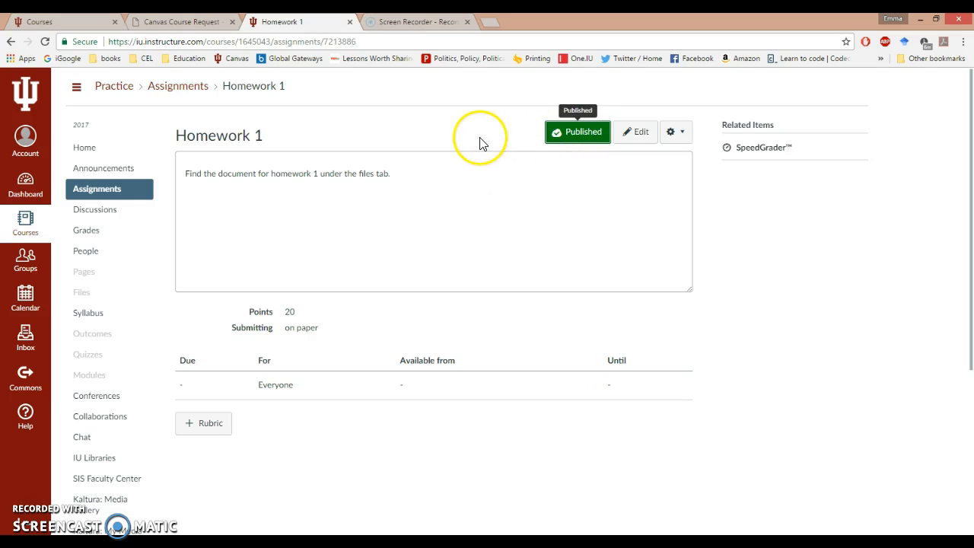
# Step: Create a new discussion topic in the course and save it without a title
pyautogui.click(89, 215)
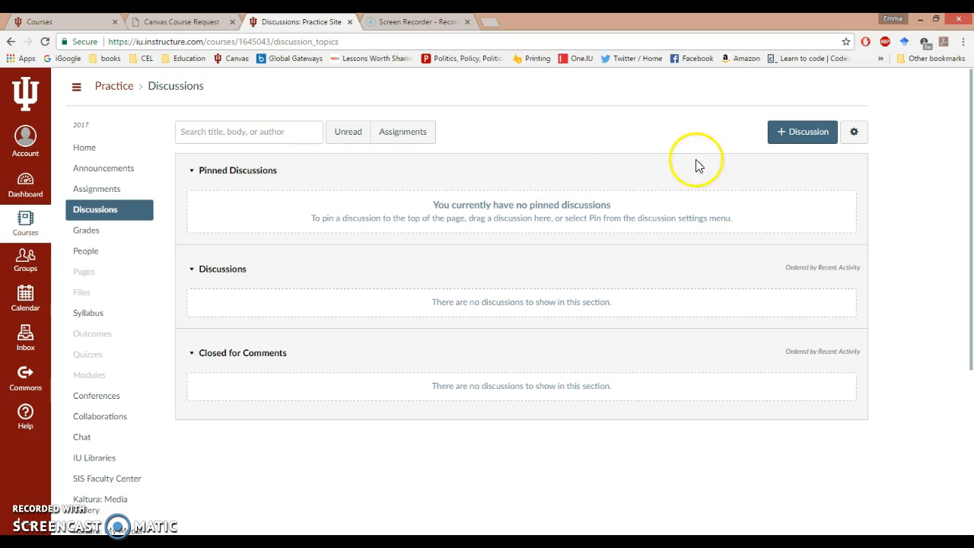
pyautogui.click(788, 135)
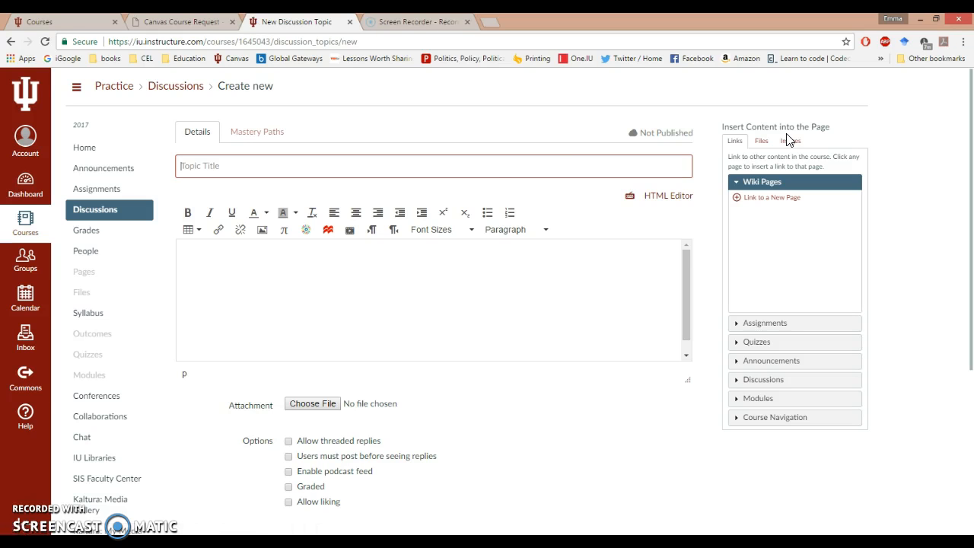
pyautogui.middleClick(471, 305)
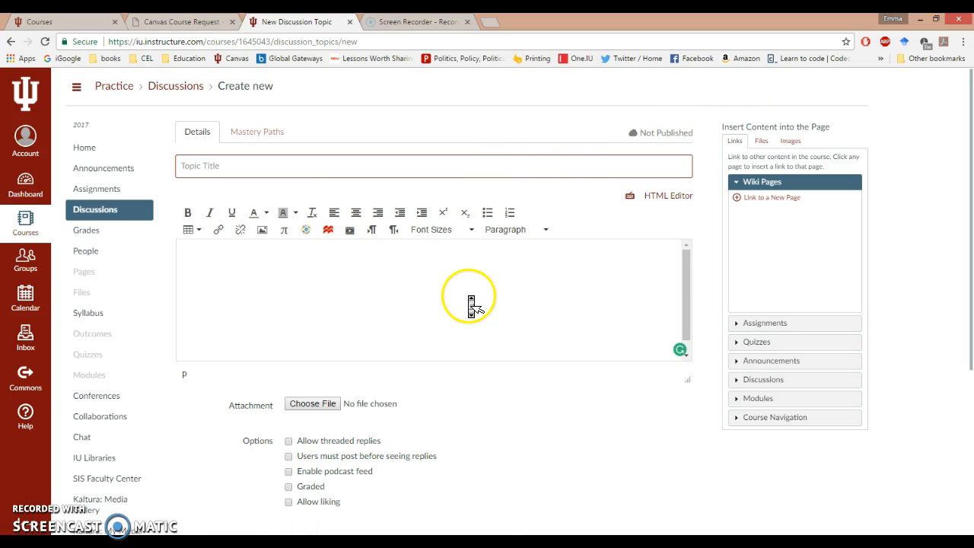
pyautogui.scroll(-2, 471, 304)
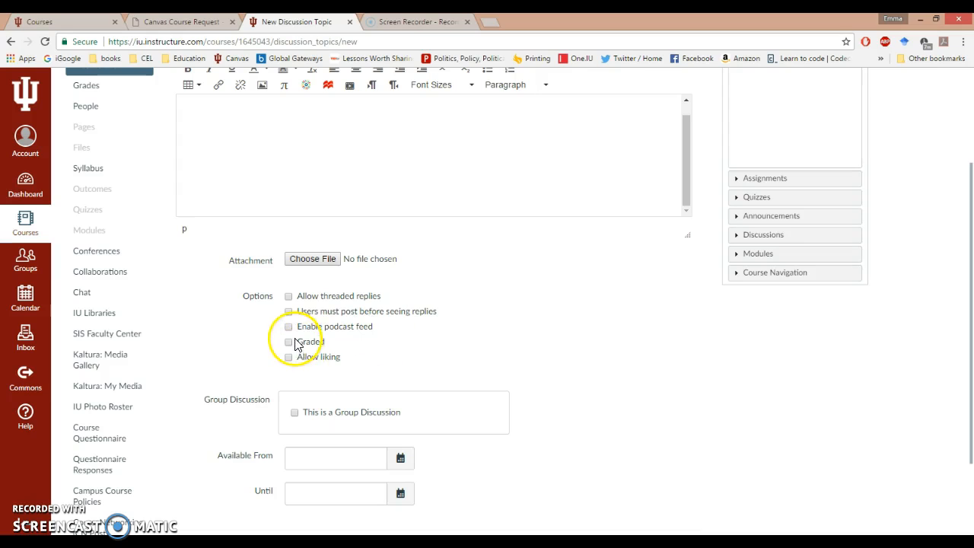
pyautogui.scroll(-2, 570, 396)
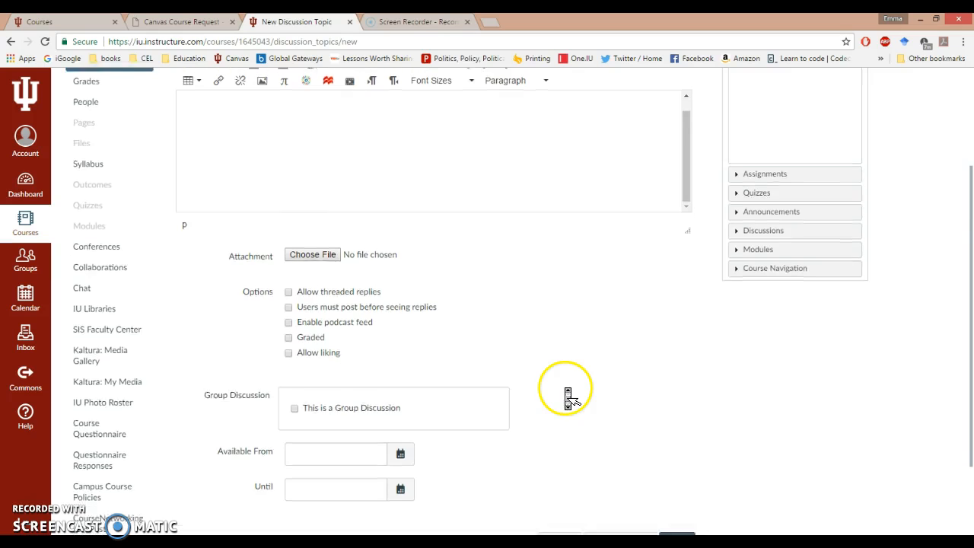
pyautogui.scroll(1, 570, 396)
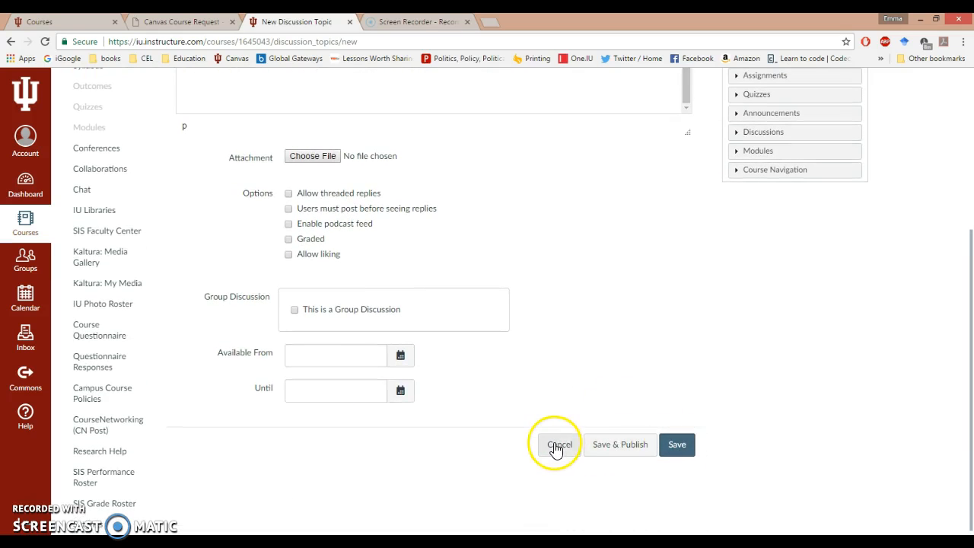
pyautogui.click(678, 446)
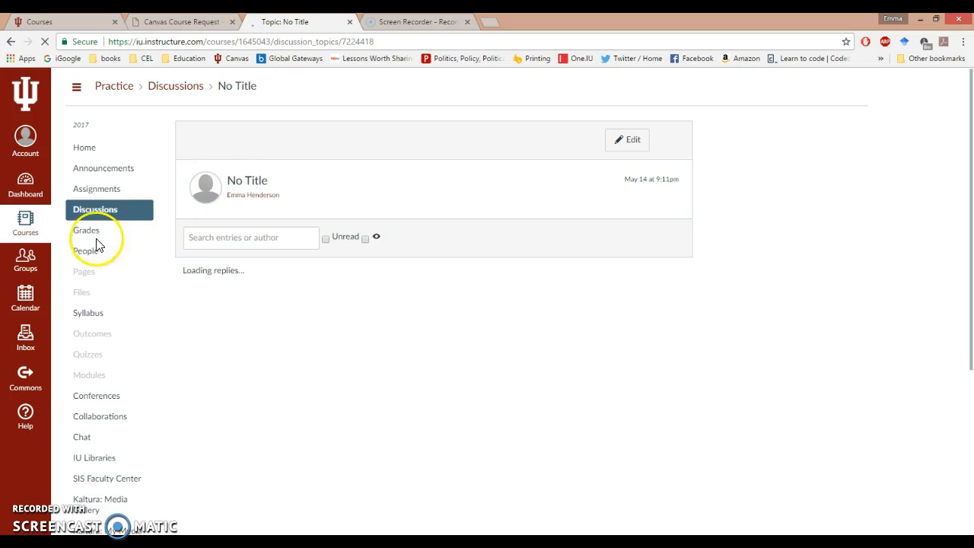
# Step: Open the course files and start an upload, closing the file chooser without selecting a file
pyautogui.click(90, 238)
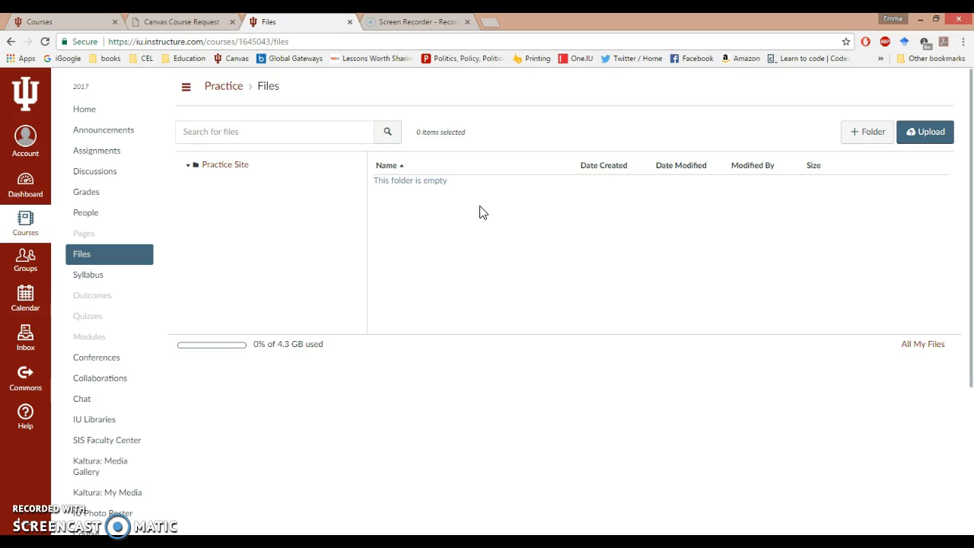
pyautogui.click(924, 130)
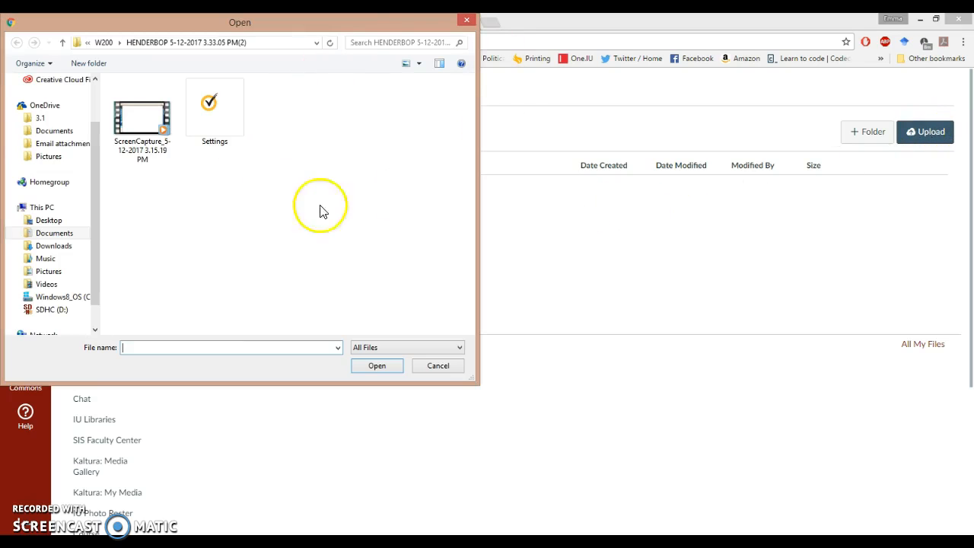
pyautogui.click(466, 24)
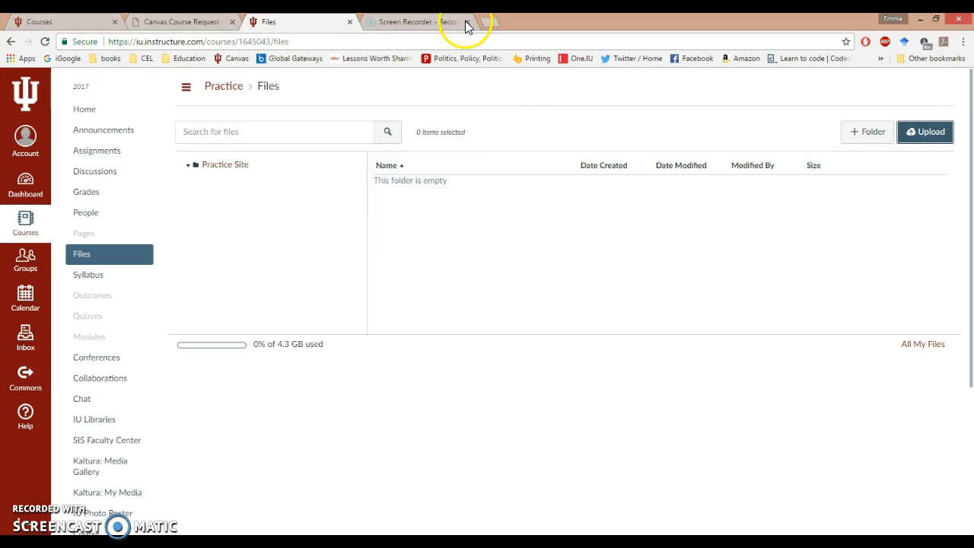
# Step: Create a new quiz and review its instructions, options and Questions tab
pyautogui.click(84, 276)
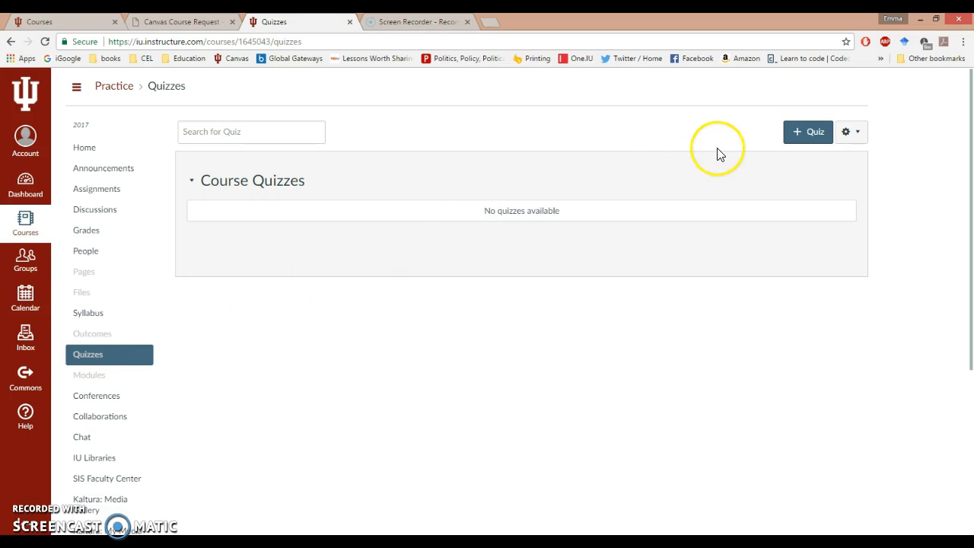
pyautogui.click(805, 141)
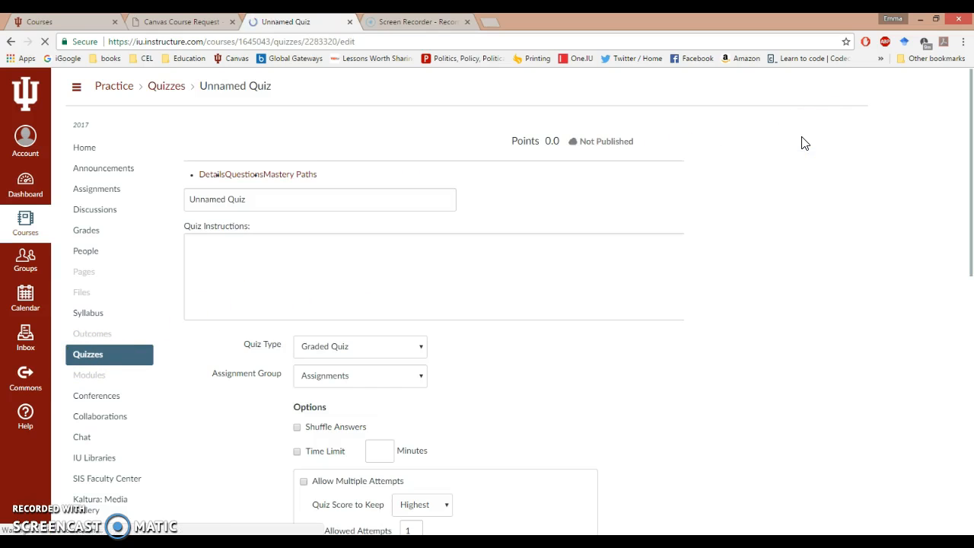
pyautogui.scroll(-2, 610, 349)
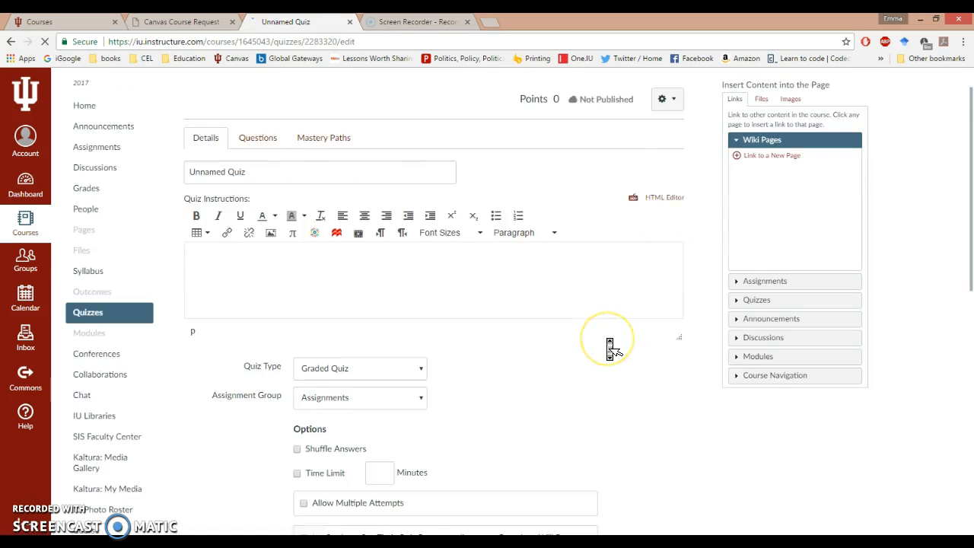
pyautogui.click(237, 122)
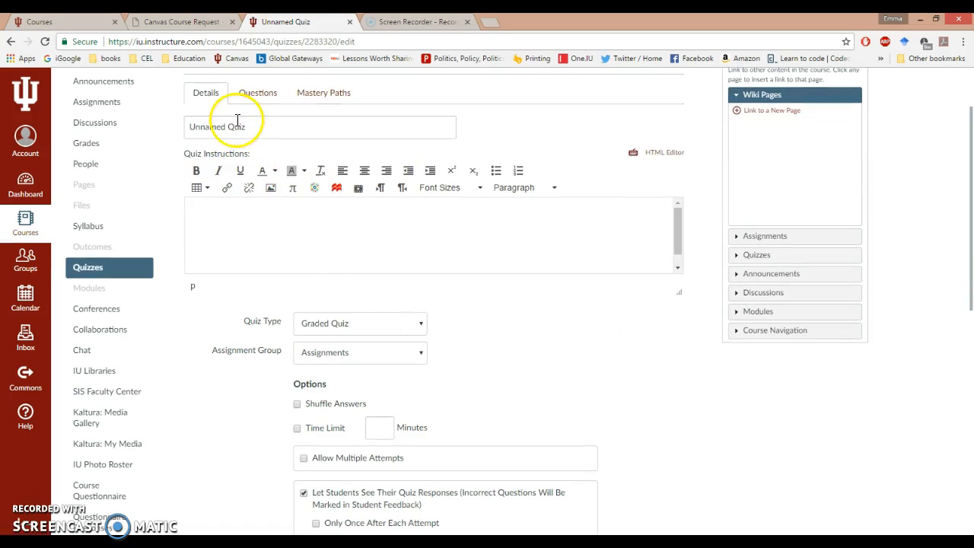
pyautogui.click(252, 249)
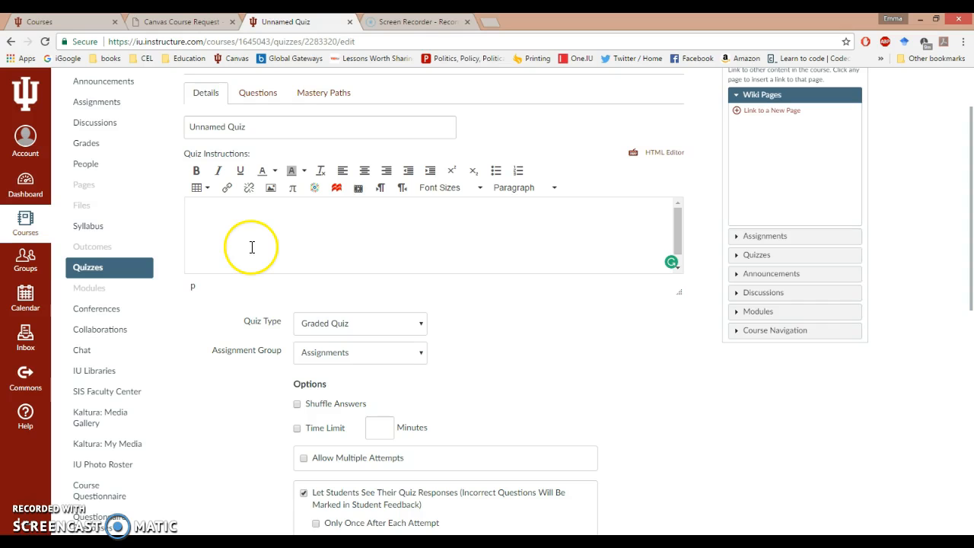
pyautogui.scroll(-3, 554, 327)
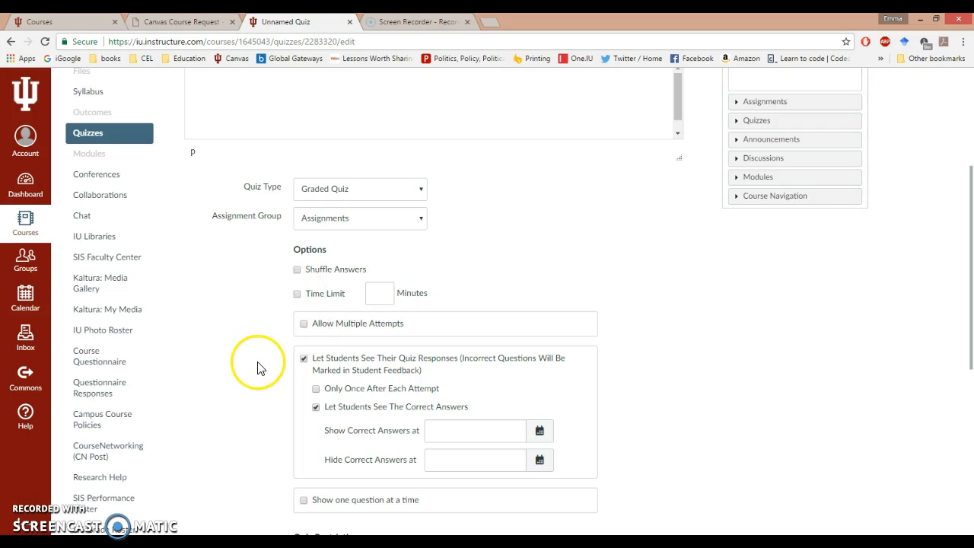
pyautogui.scroll(-2, 256, 367)
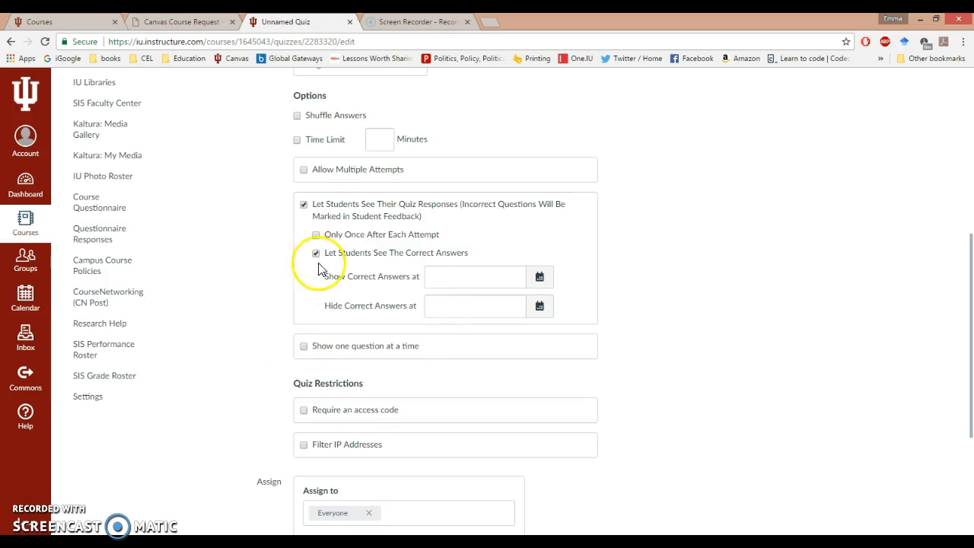
pyautogui.scroll(-2, 263, 403)
pyautogui.scroll(3, 263, 404)
pyautogui.scroll(5, 263, 403)
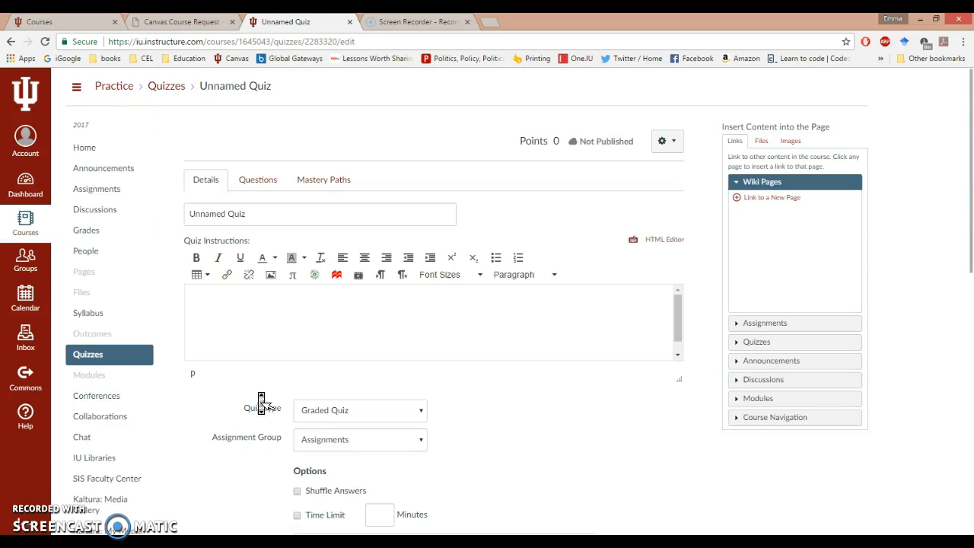
pyautogui.click(254, 186)
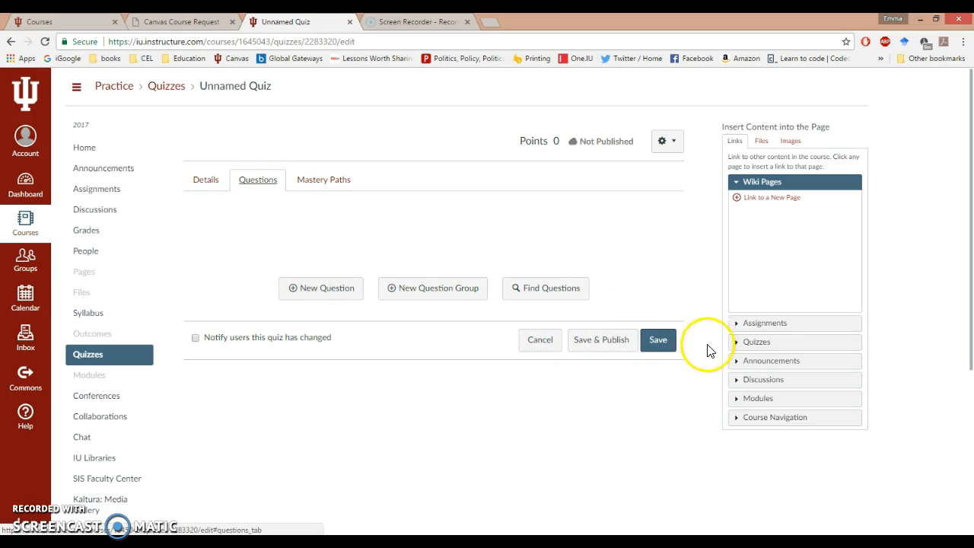
pyautogui.scroll(-2, 360, 394)
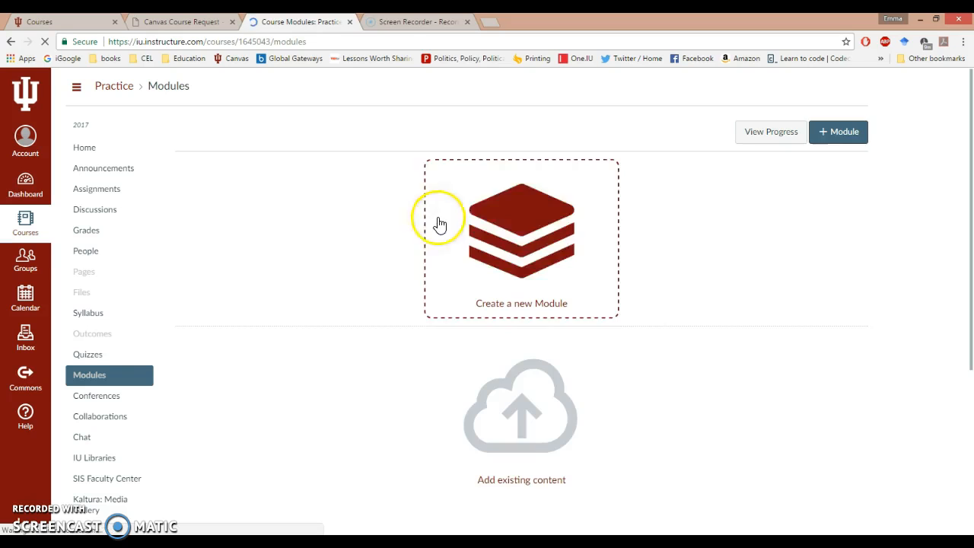
# Step: Add a new module named "Unit 1"
pyautogui.click(504, 251)
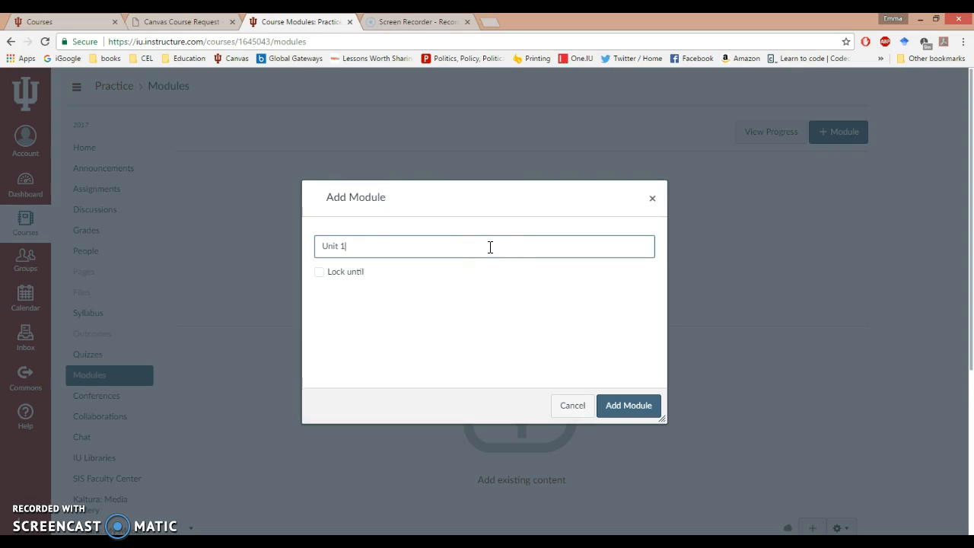
pyautogui.click(631, 405)
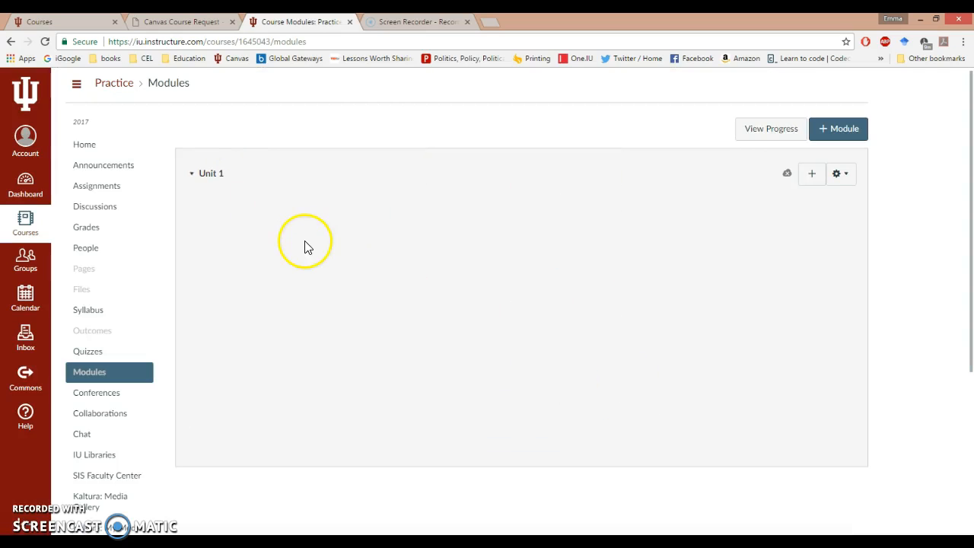
# Step: Add the existing assignment Homework 1 to the Unit 1 module, indented one level
pyautogui.click(812, 175)
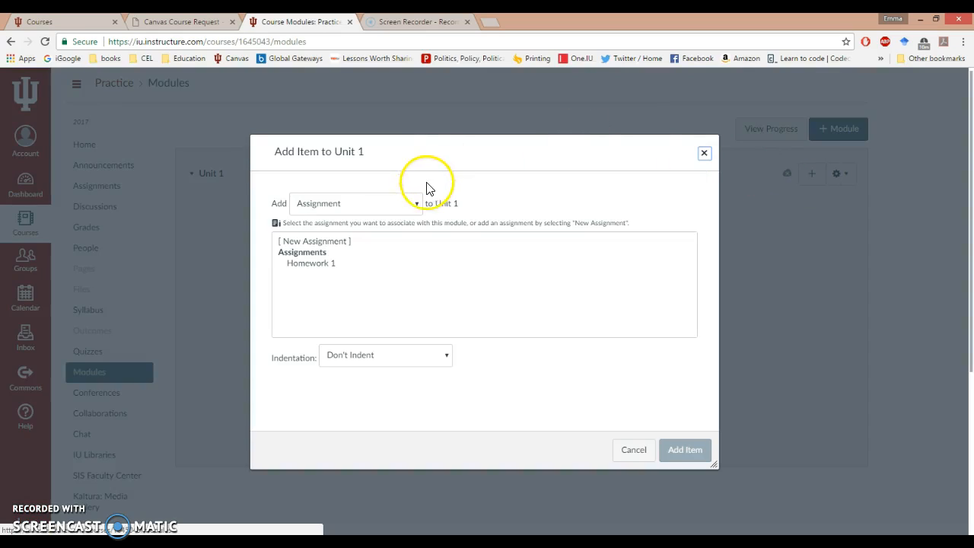
pyautogui.click(414, 207)
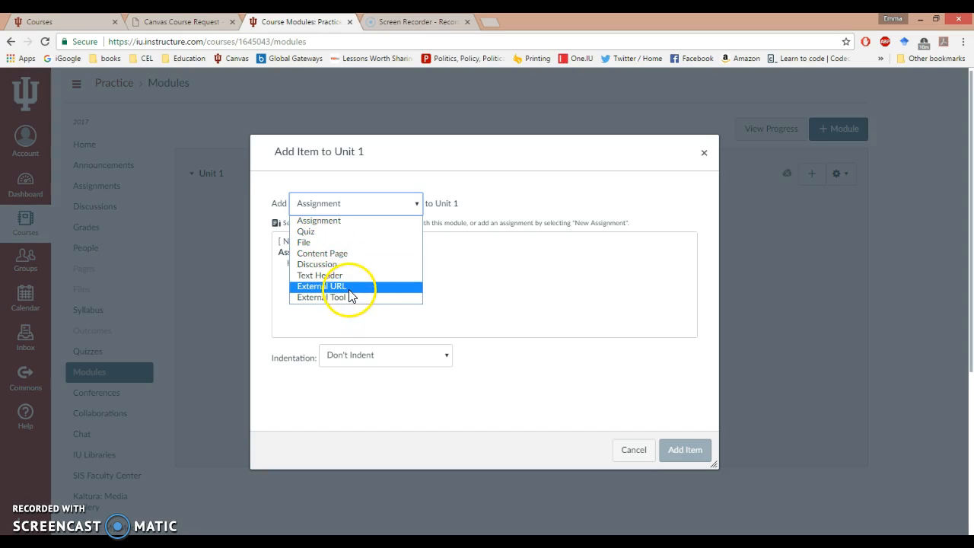
pyautogui.click(326, 222)
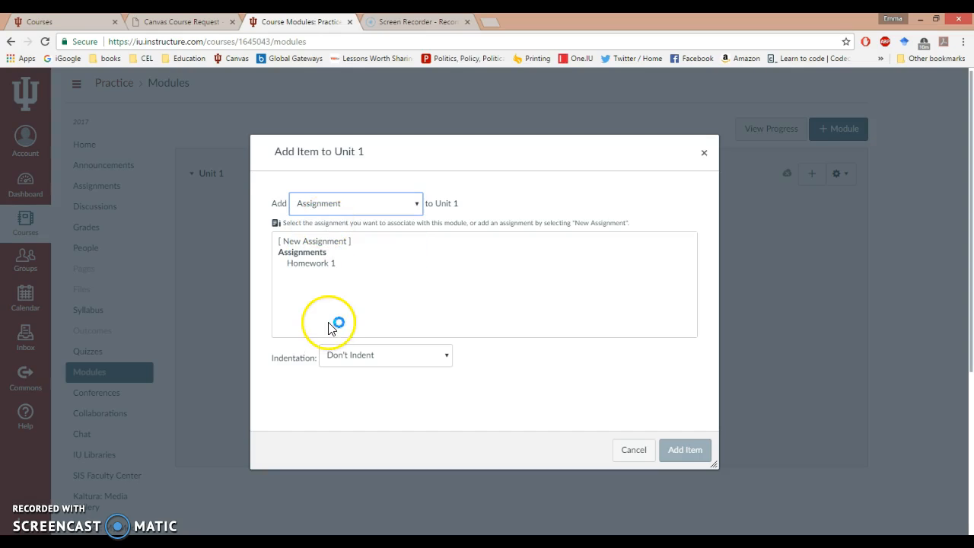
pyautogui.click(449, 364)
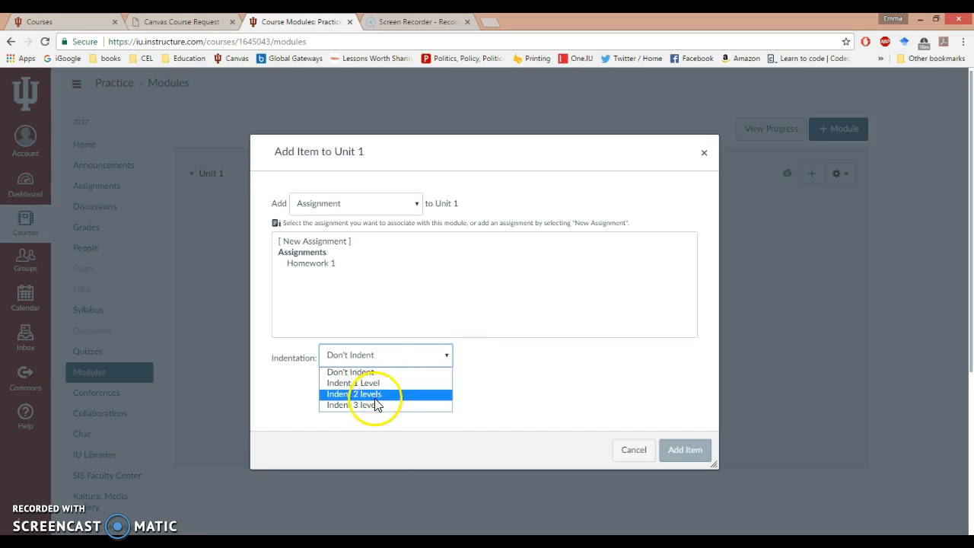
pyautogui.click(373, 384)
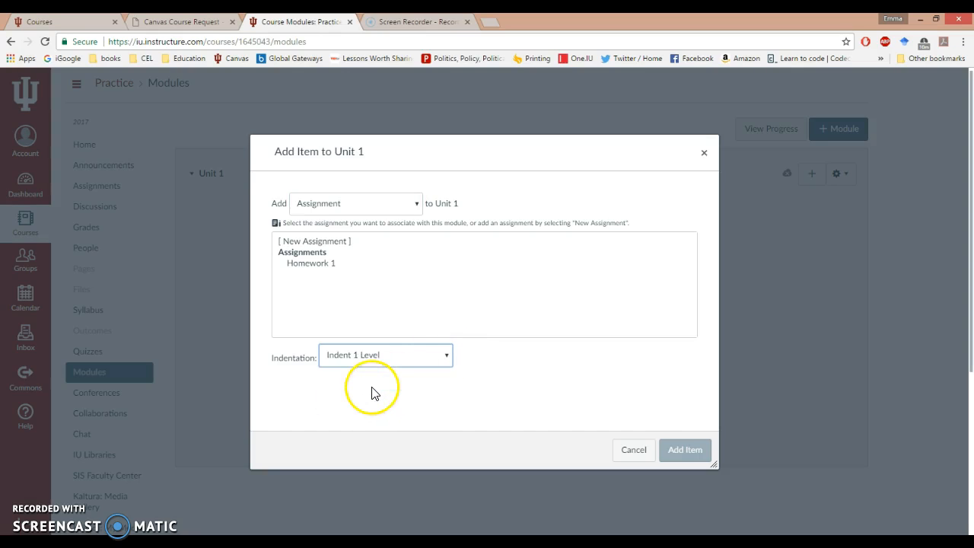
pyautogui.click(689, 451)
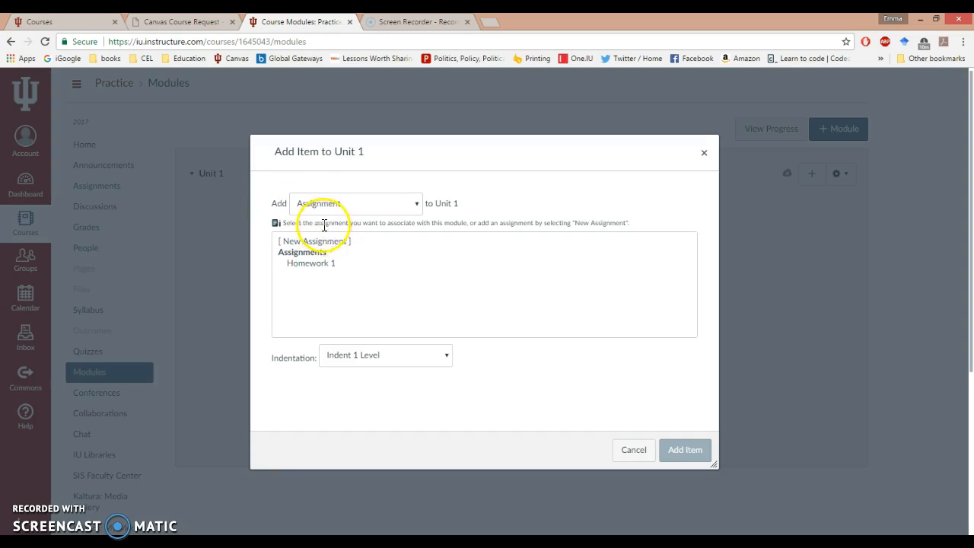
pyautogui.click(325, 264)
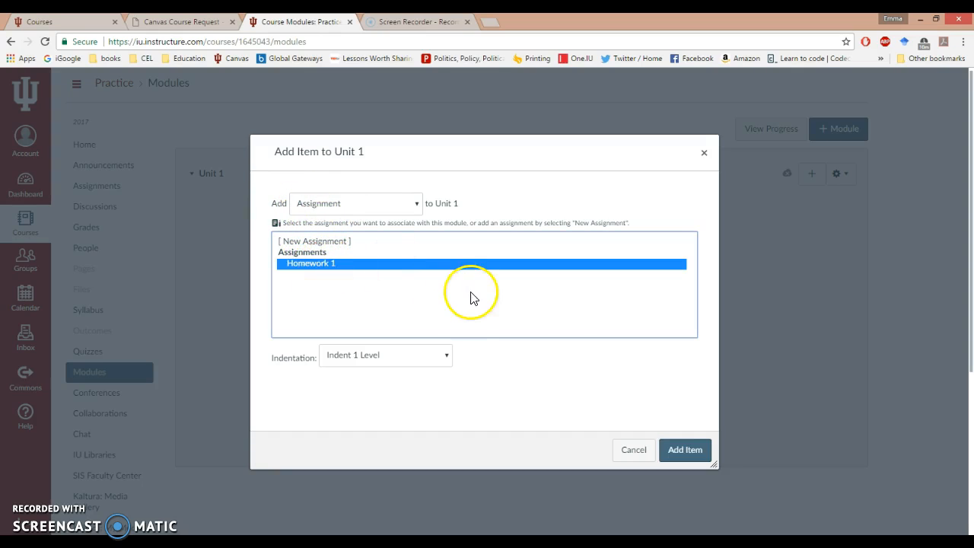
pyautogui.click(683, 457)
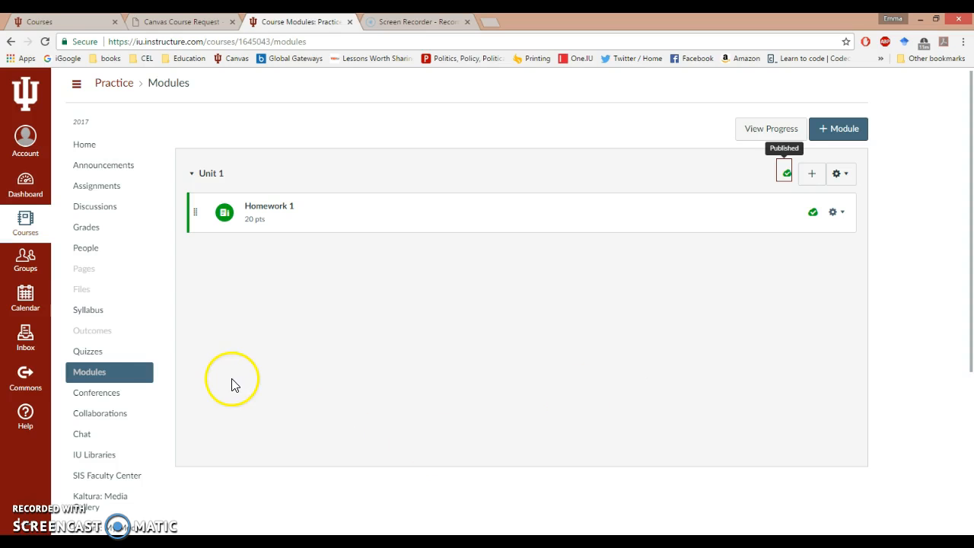
# Step: Browse the course navigation and open the course home page
pyautogui.scroll(-3, 152, 374)
pyautogui.scroll(3, 155, 375)
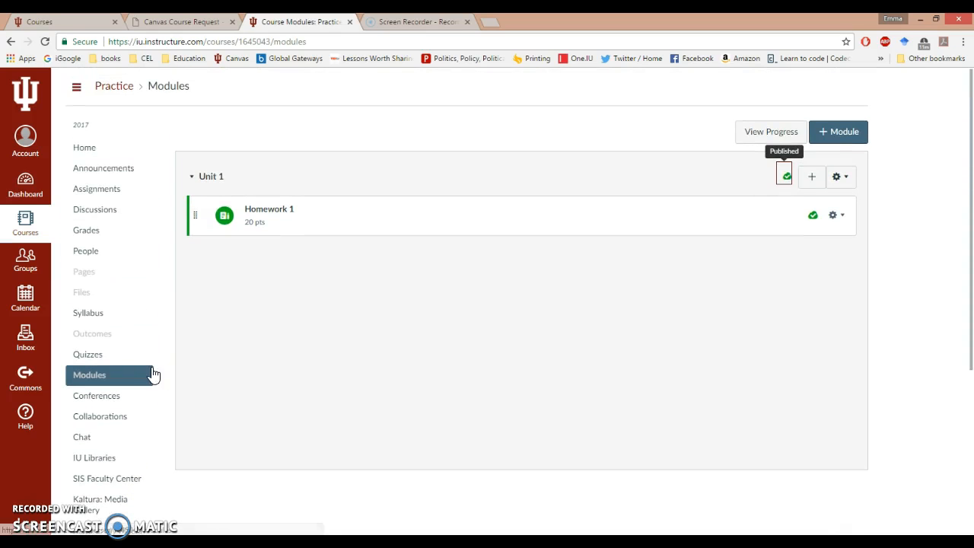
pyautogui.scroll(-3, 126, 296)
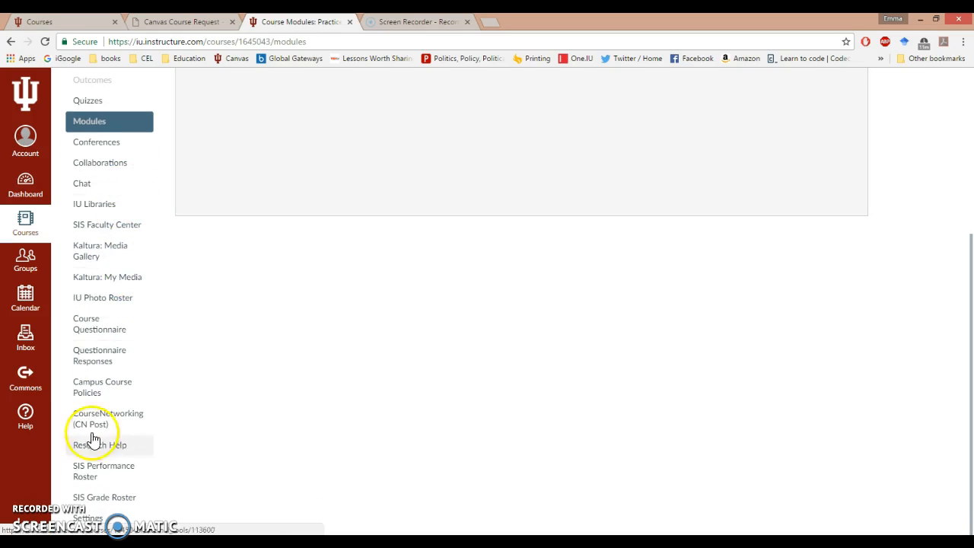
pyautogui.scroll(4, 191, 197)
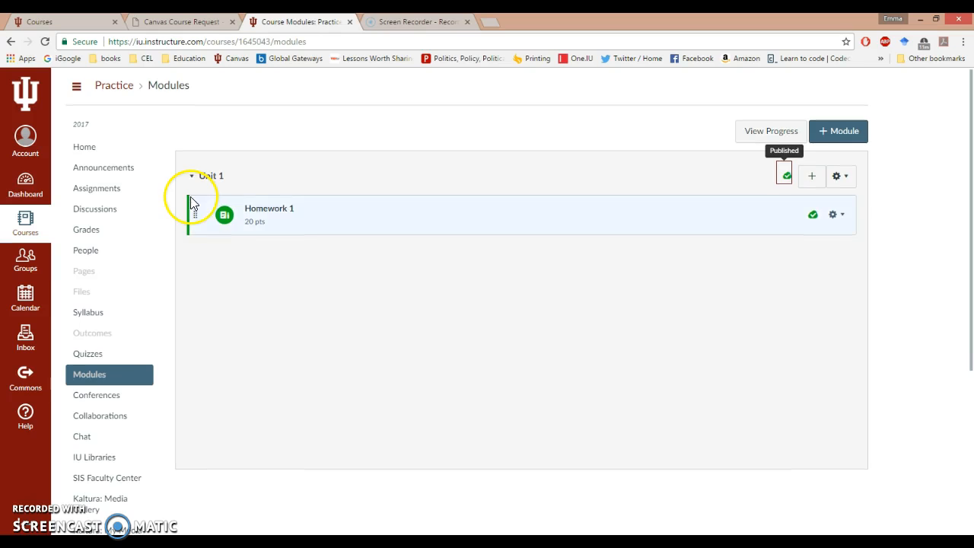
pyautogui.click(95, 146)
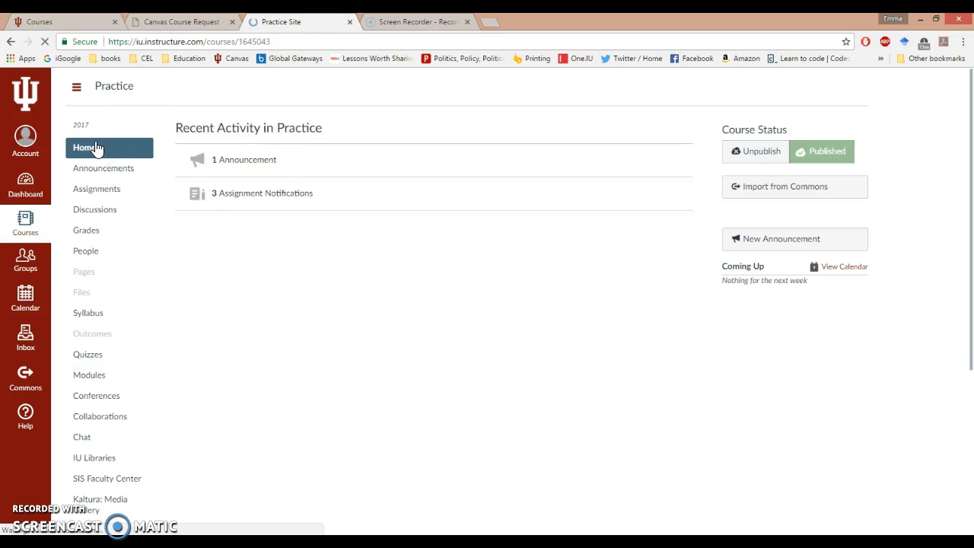